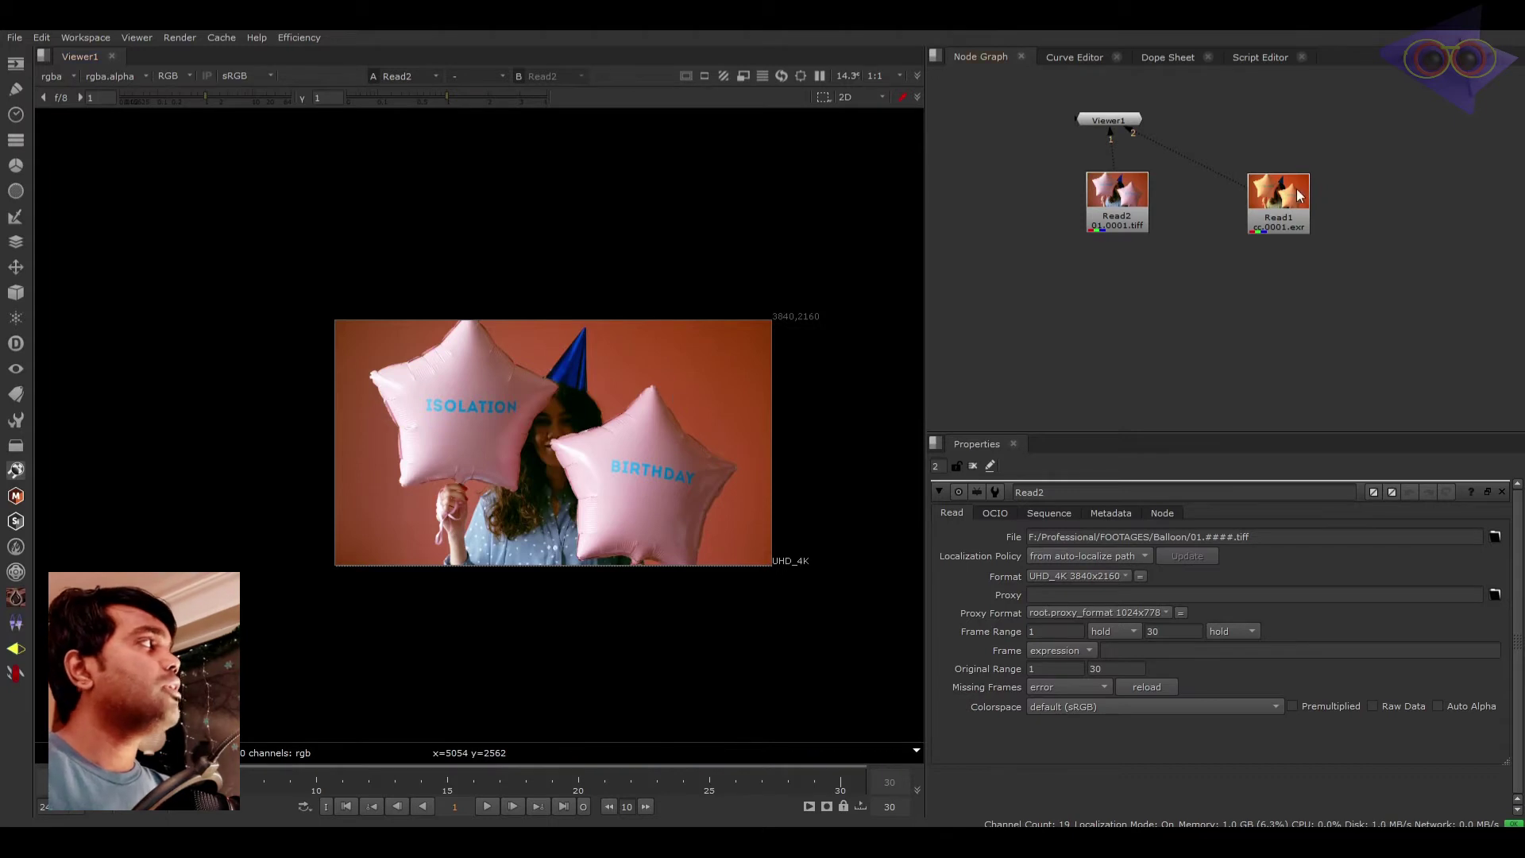
# Flip the viewer between the orange Read1 and pink Read2 footage to compare them.
pyautogui.click(1099, 212)
pyautogui.scroll(2, 562, 490)
pyautogui.click(1277, 202)
pyautogui.press('1')
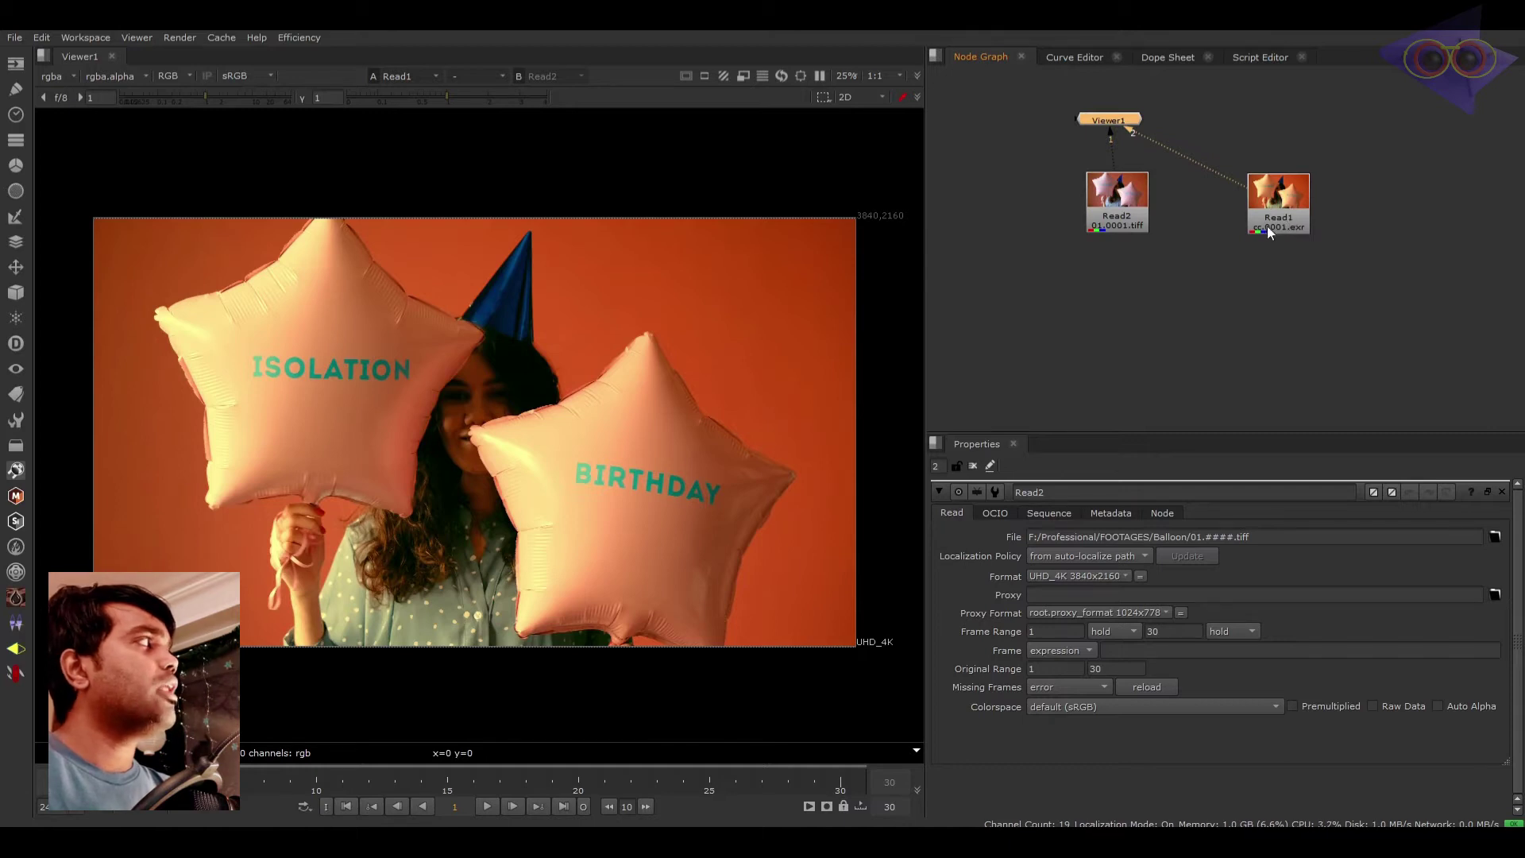
pyautogui.click(1116, 203)
pyautogui.press('1')
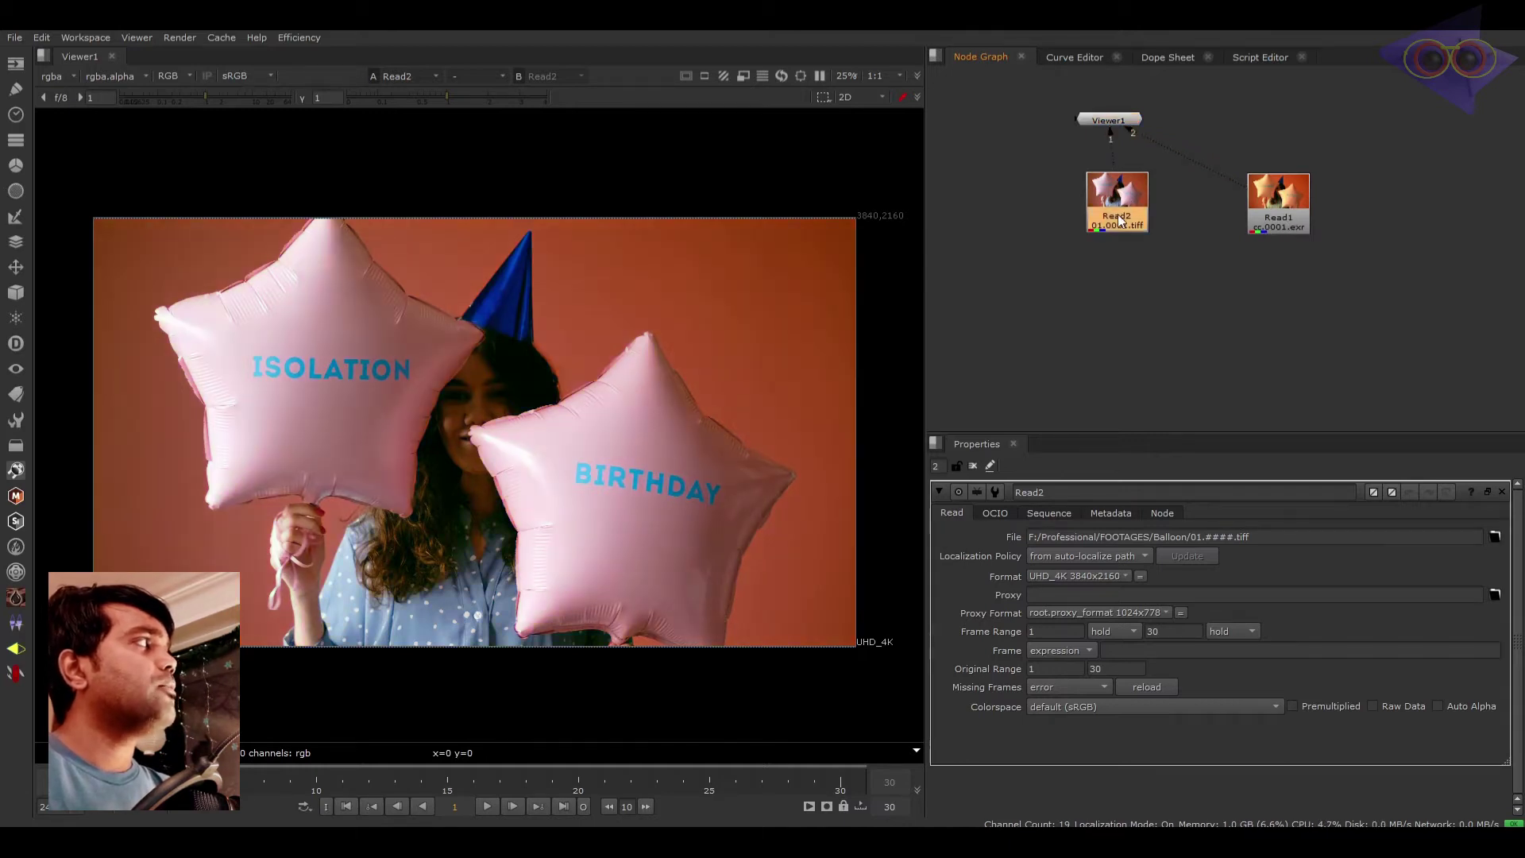
pyautogui.click(1278, 203)
pyautogui.press('1')
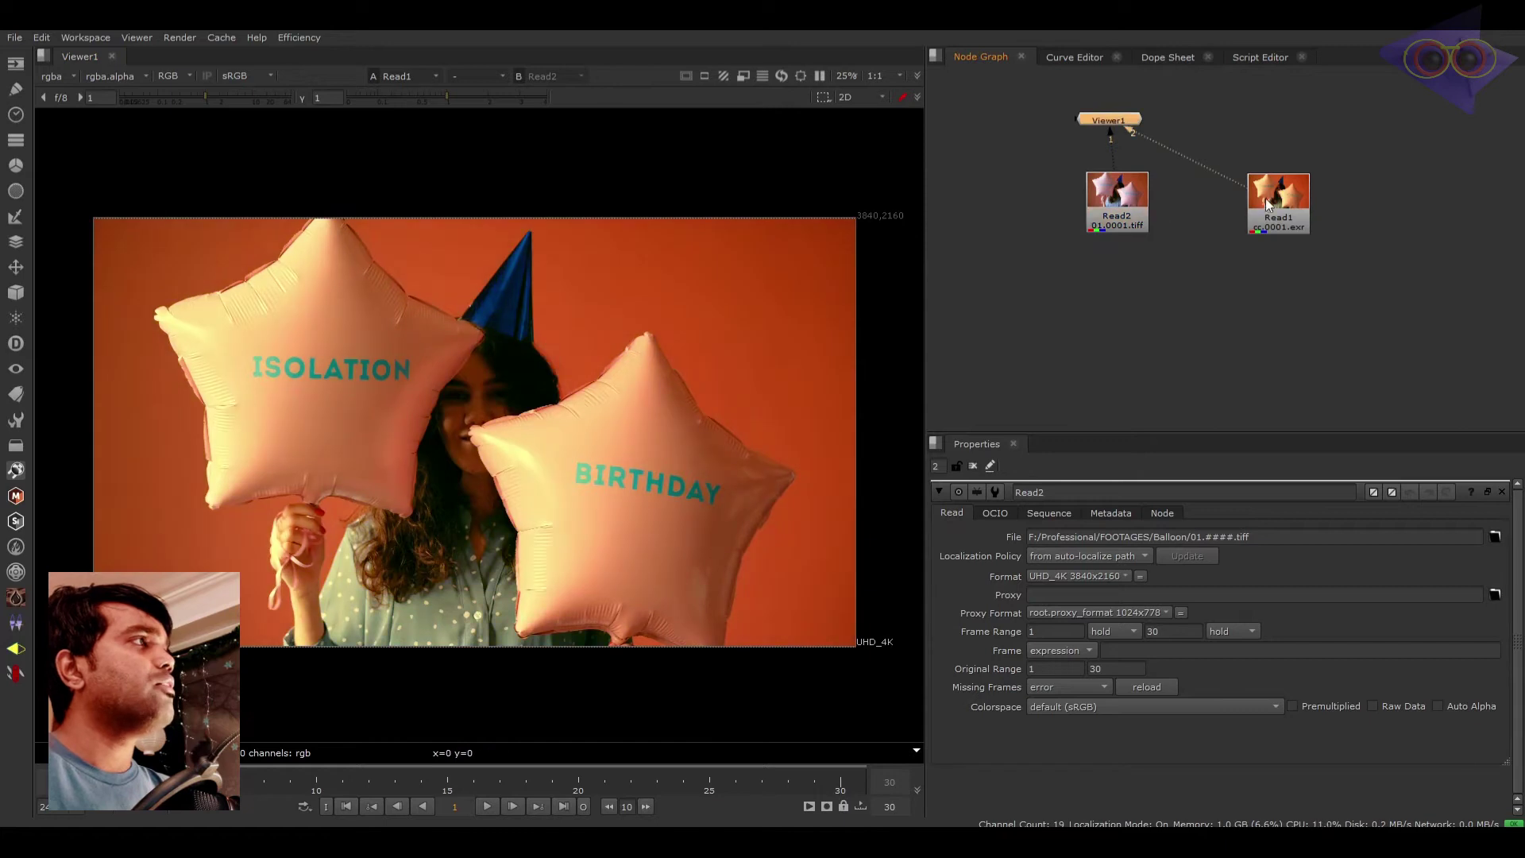
# Add Grade1 beneath the pink footage and view its output.
pyautogui.press('1')
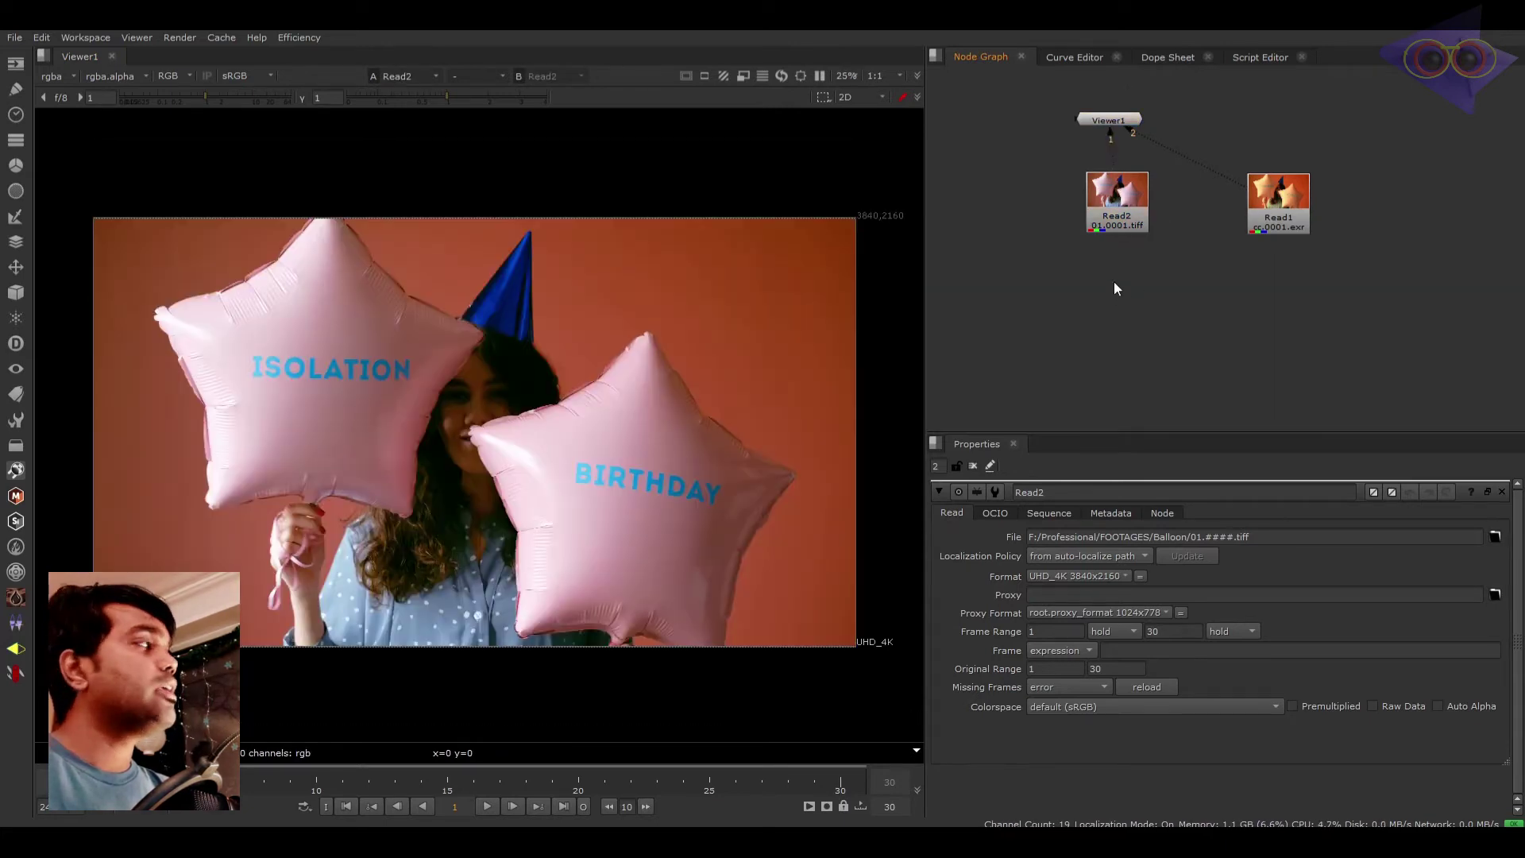
pyautogui.press('g')
pyautogui.press('1')
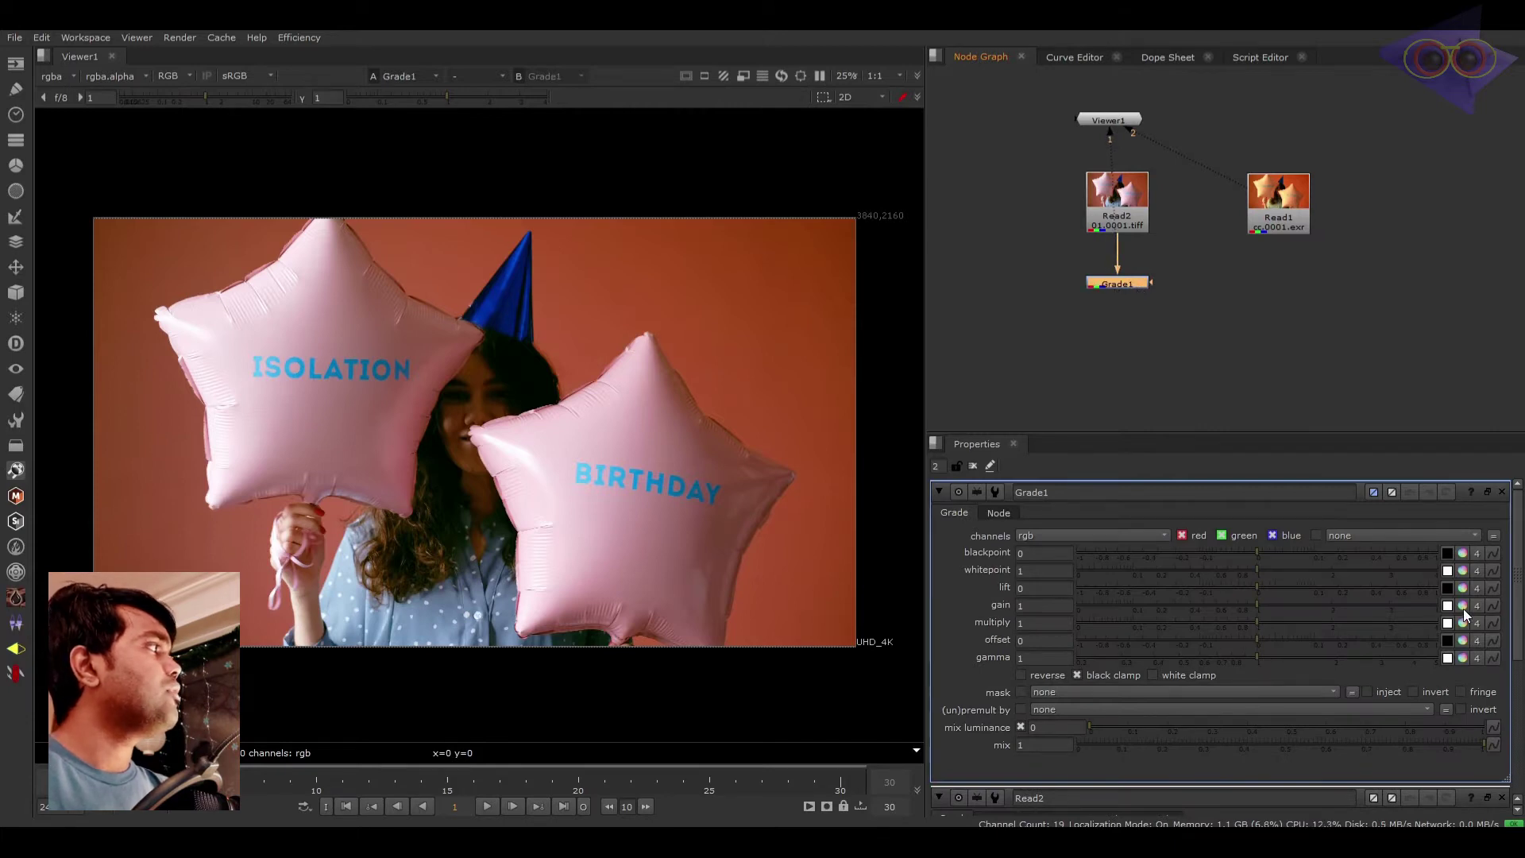
# Warm Grade1 with red gain 1.7 and blue 0.3, compare against orange Read1, then select Grade1.
pyautogui.click(1464, 605)
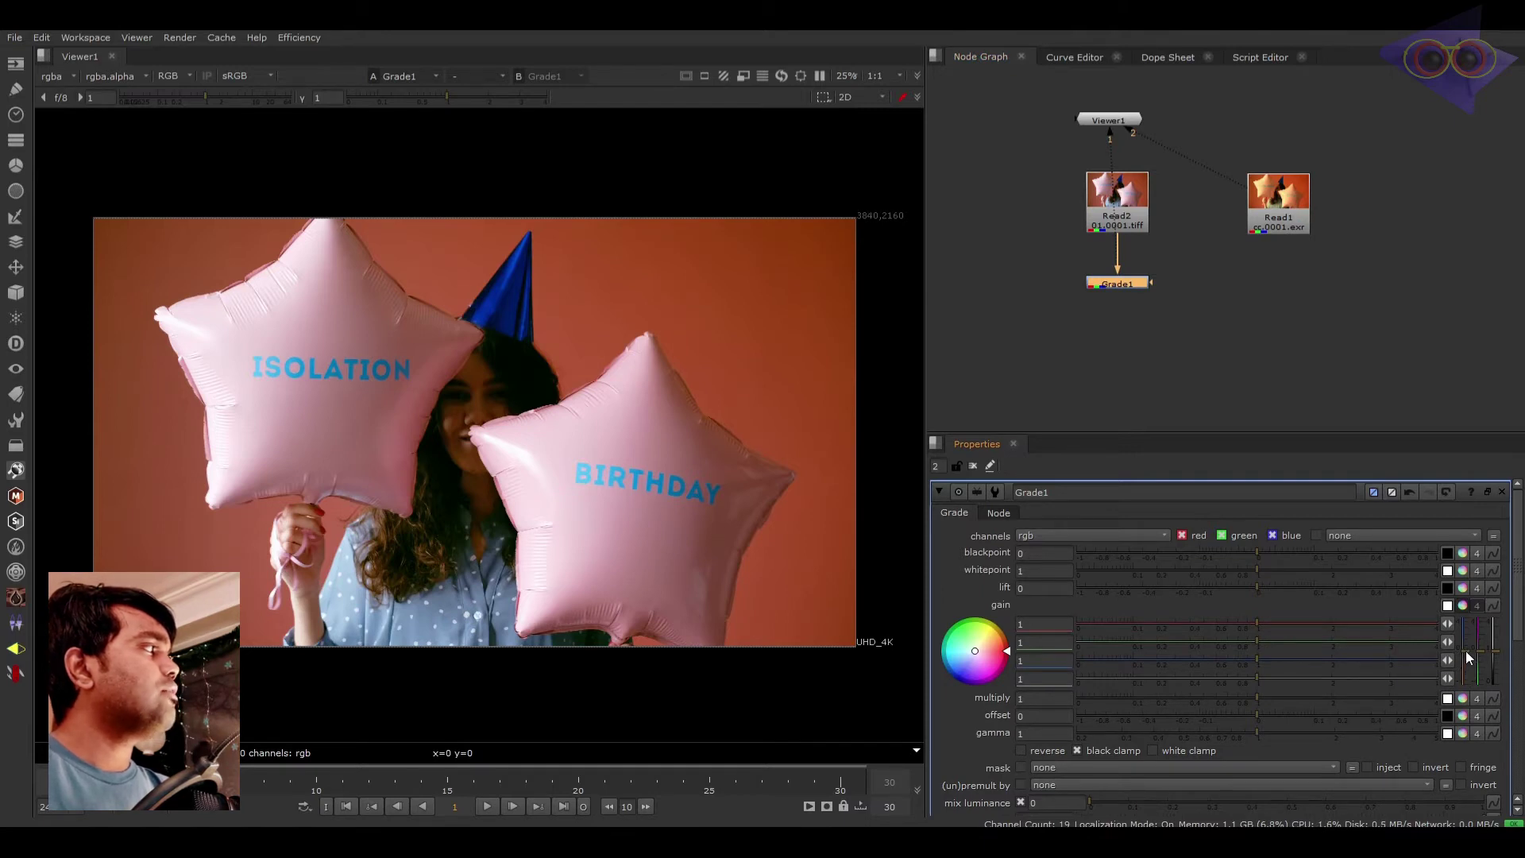
pyautogui.moveTo(1467, 654); pyautogui.dragTo(1465, 674)
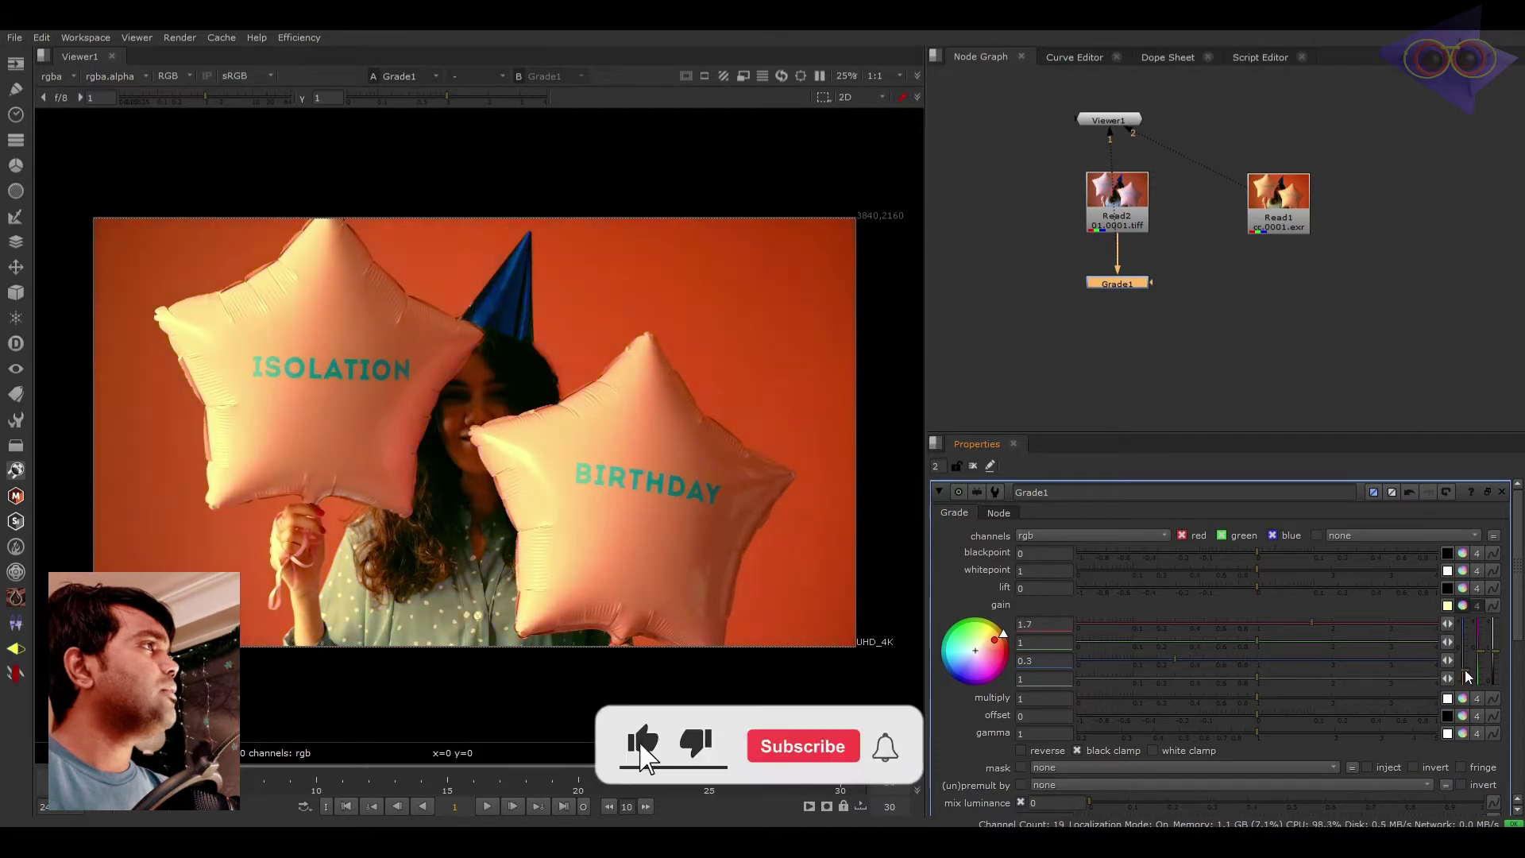
pyautogui.click(1275, 222)
pyautogui.press('1')
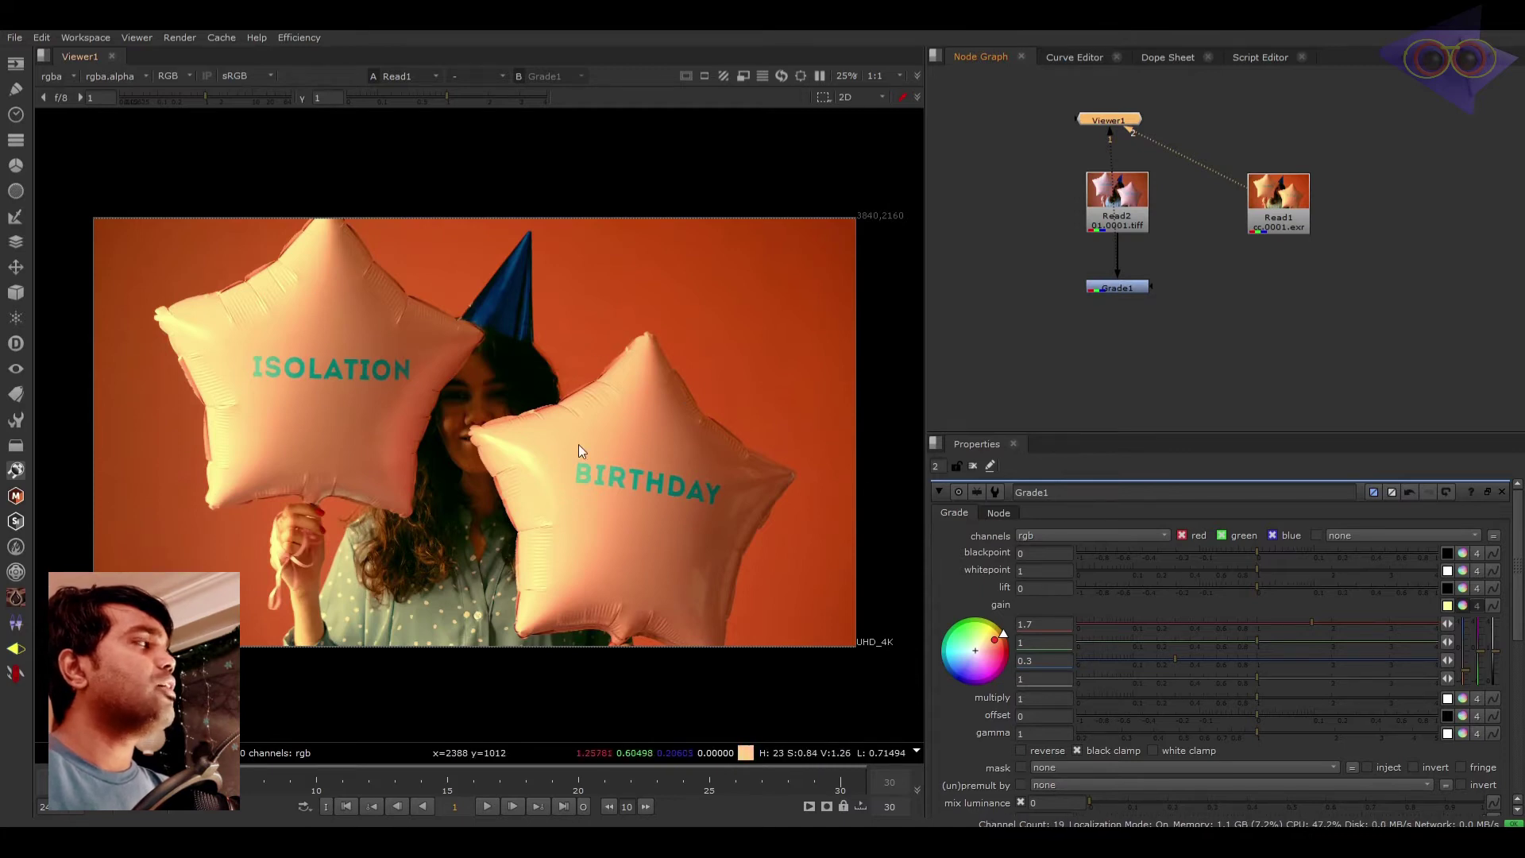
pyautogui.click(1117, 288)
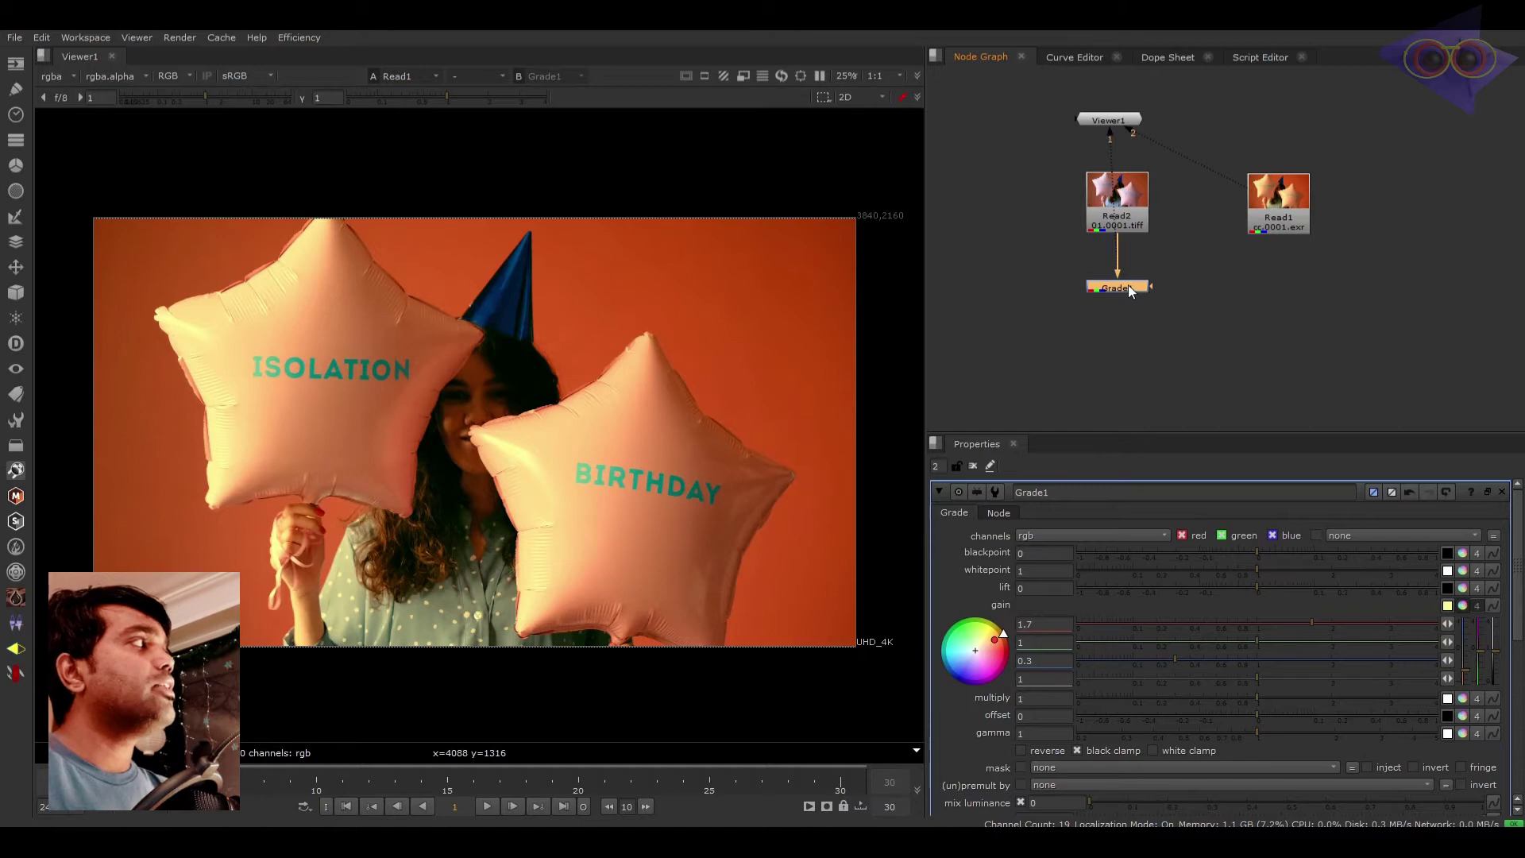
pyautogui.moveTo(1225, 250); pyautogui.dragTo(1068, 316)
# Delete Grade1 and add Crop1 under Read2, boxing the hat area (1860, 824, 3908, 2380).
pyautogui.press('Delete')
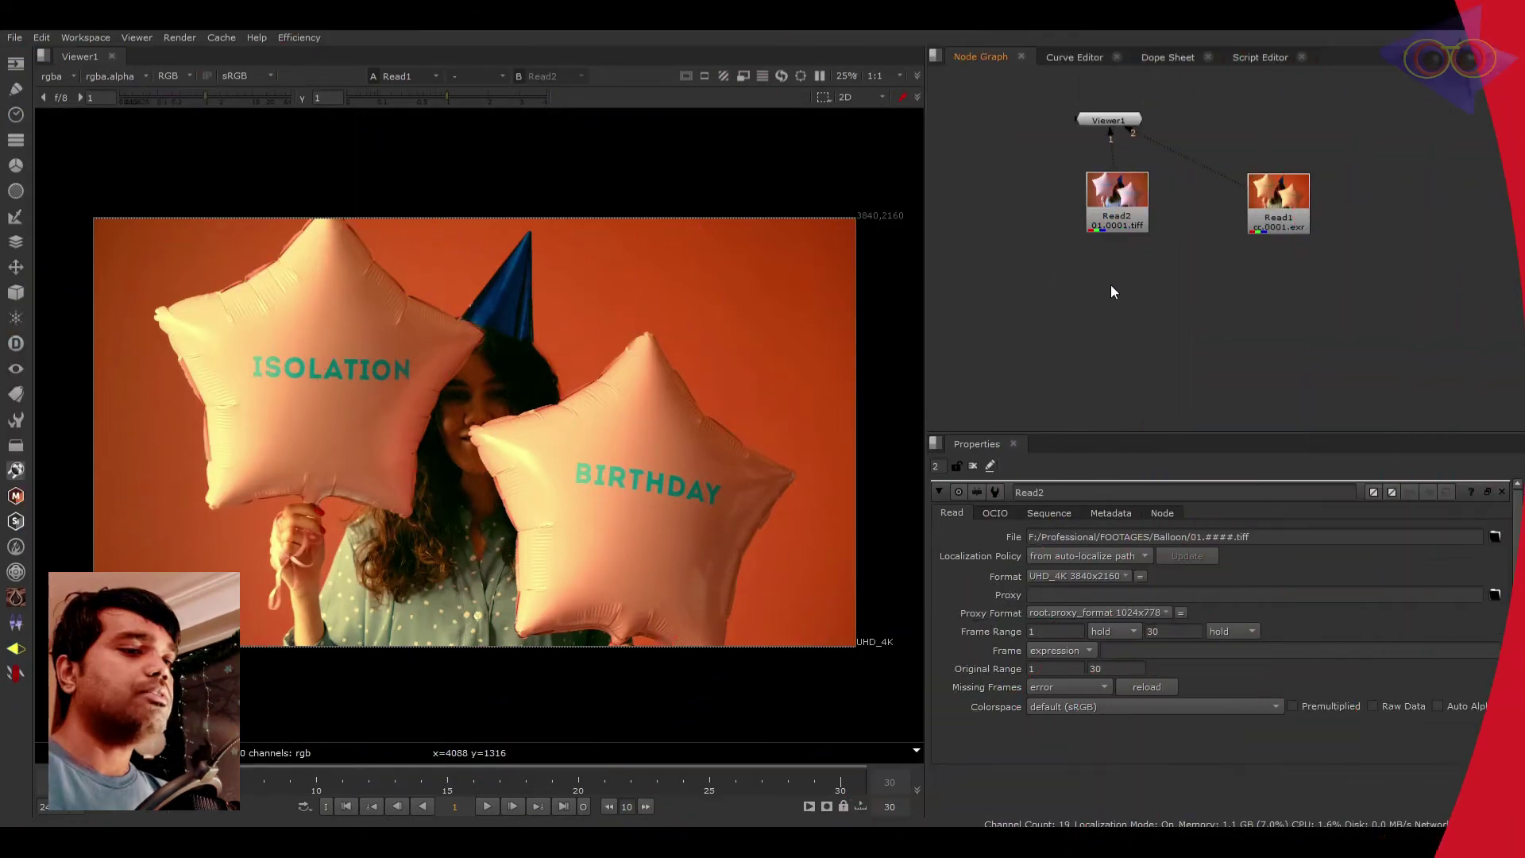
pyautogui.press('Tab')
pyautogui.write('crop')
pyautogui.press('Return')
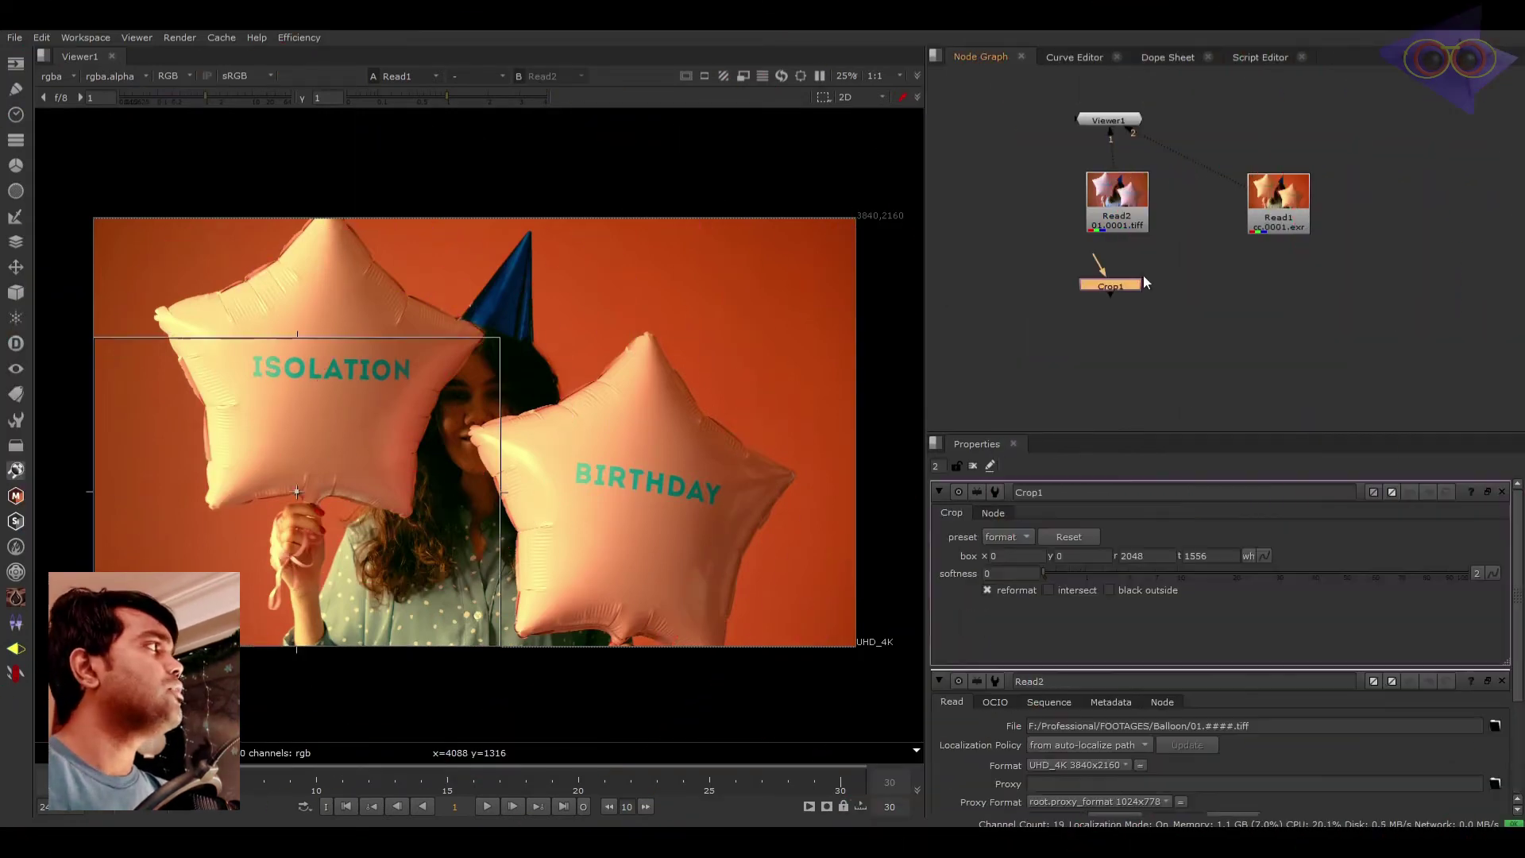
pyautogui.press('1')
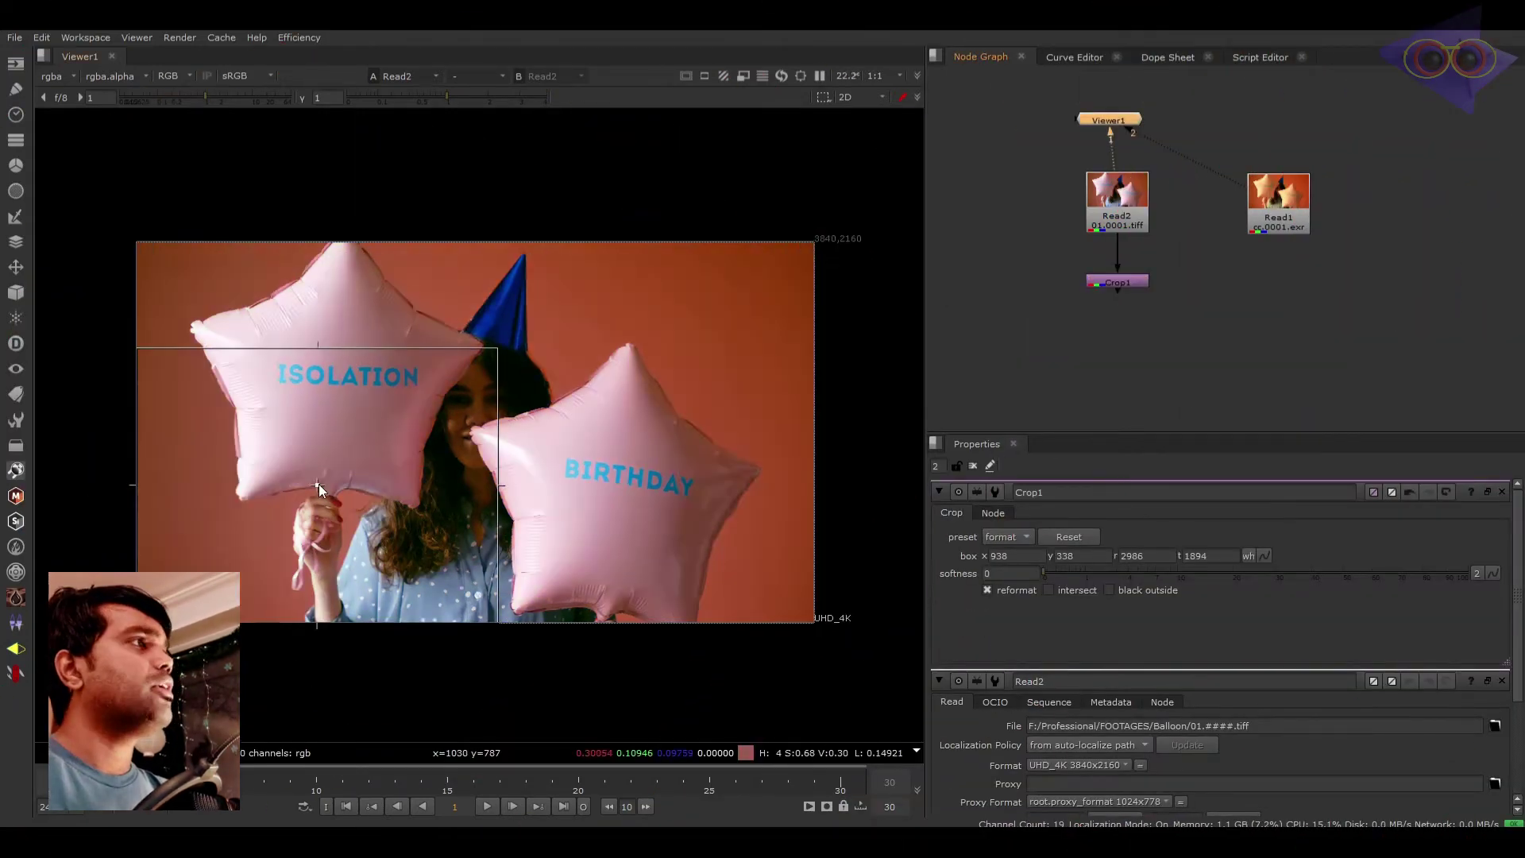
pyautogui.moveTo(298, 492); pyautogui.dragTo(502, 401)
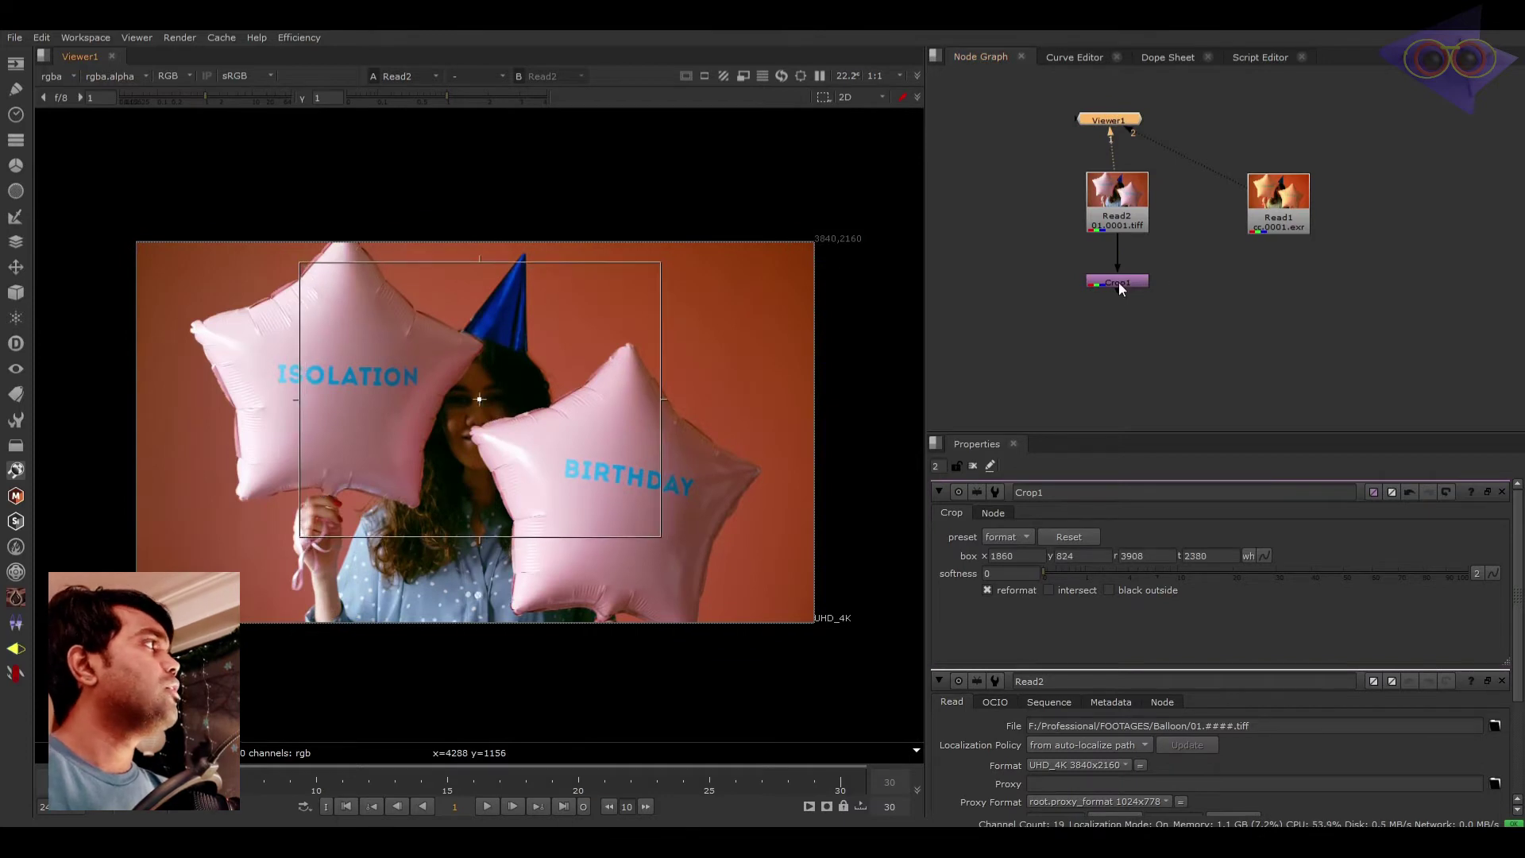
pyautogui.press('1')
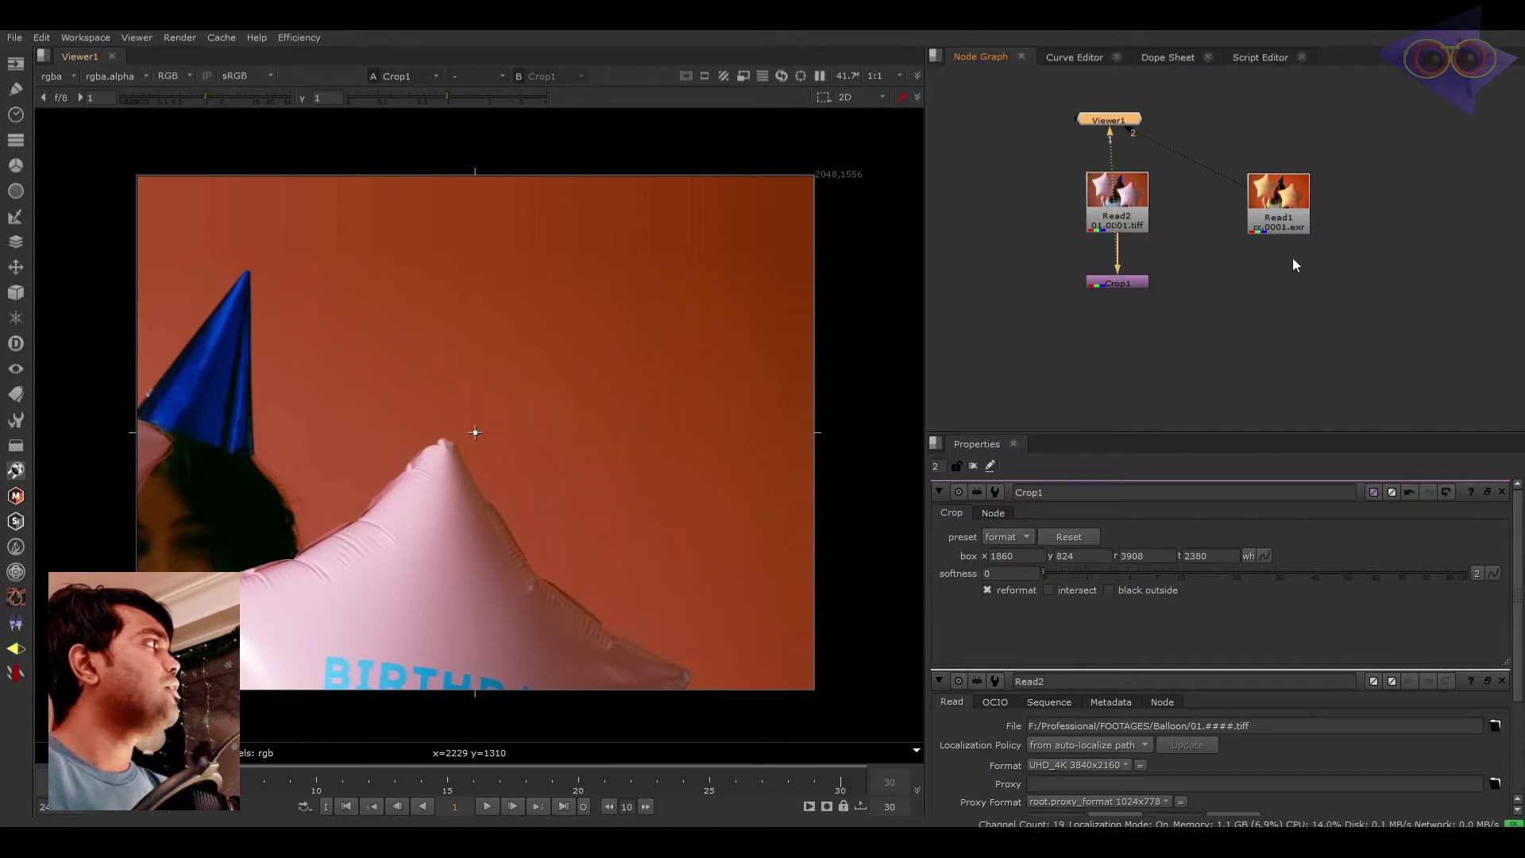
pyautogui.click(1048, 320)
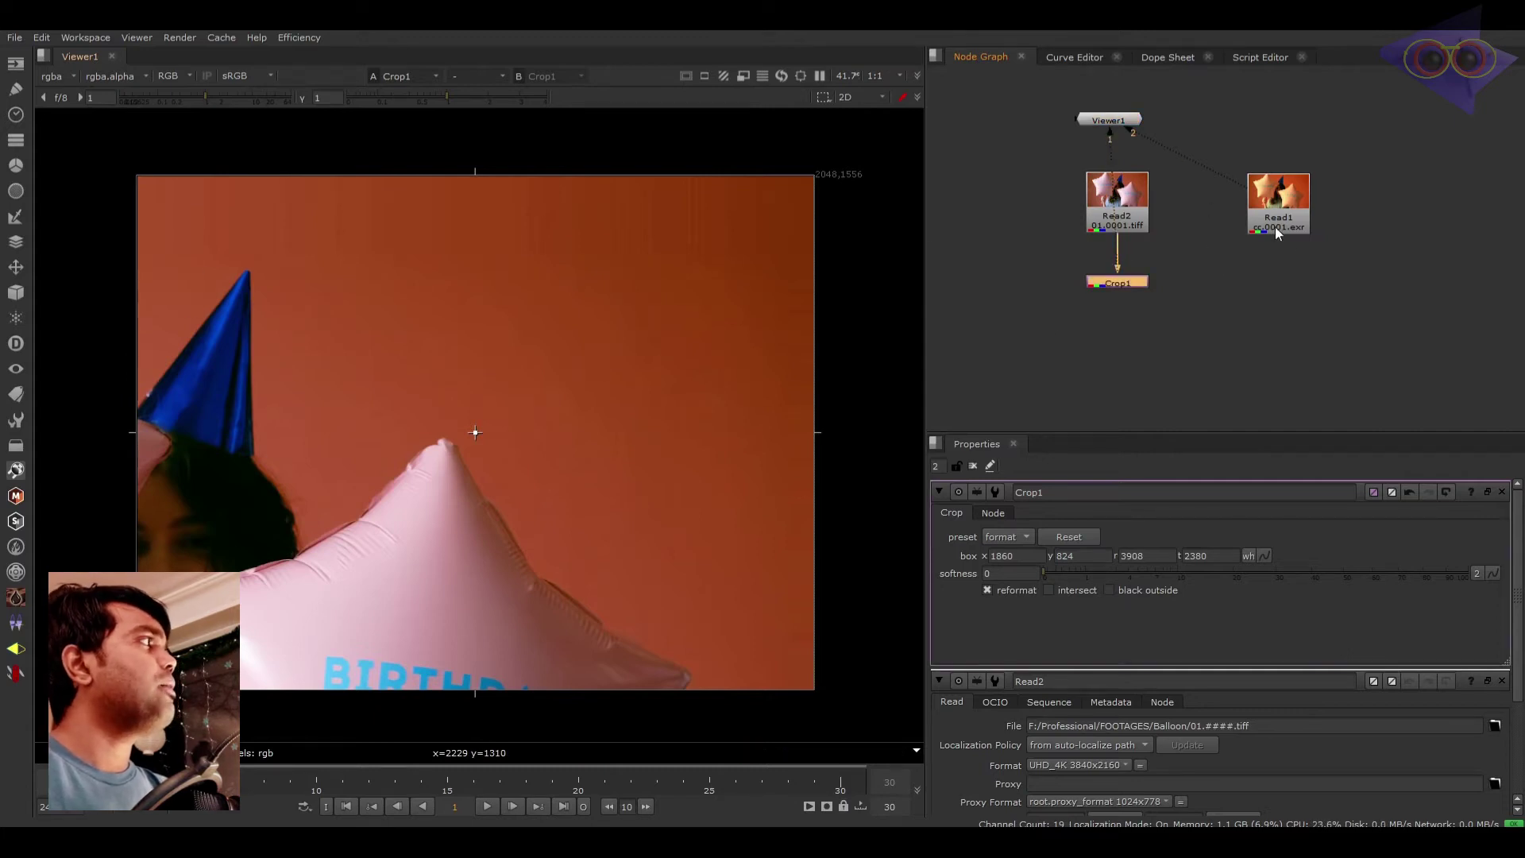
# Paste a matching crop under the orange Read1 and discard an accidental Constant node.
pyautogui.click(1294, 233)
pyautogui.hotkey('ctrl', 'v')
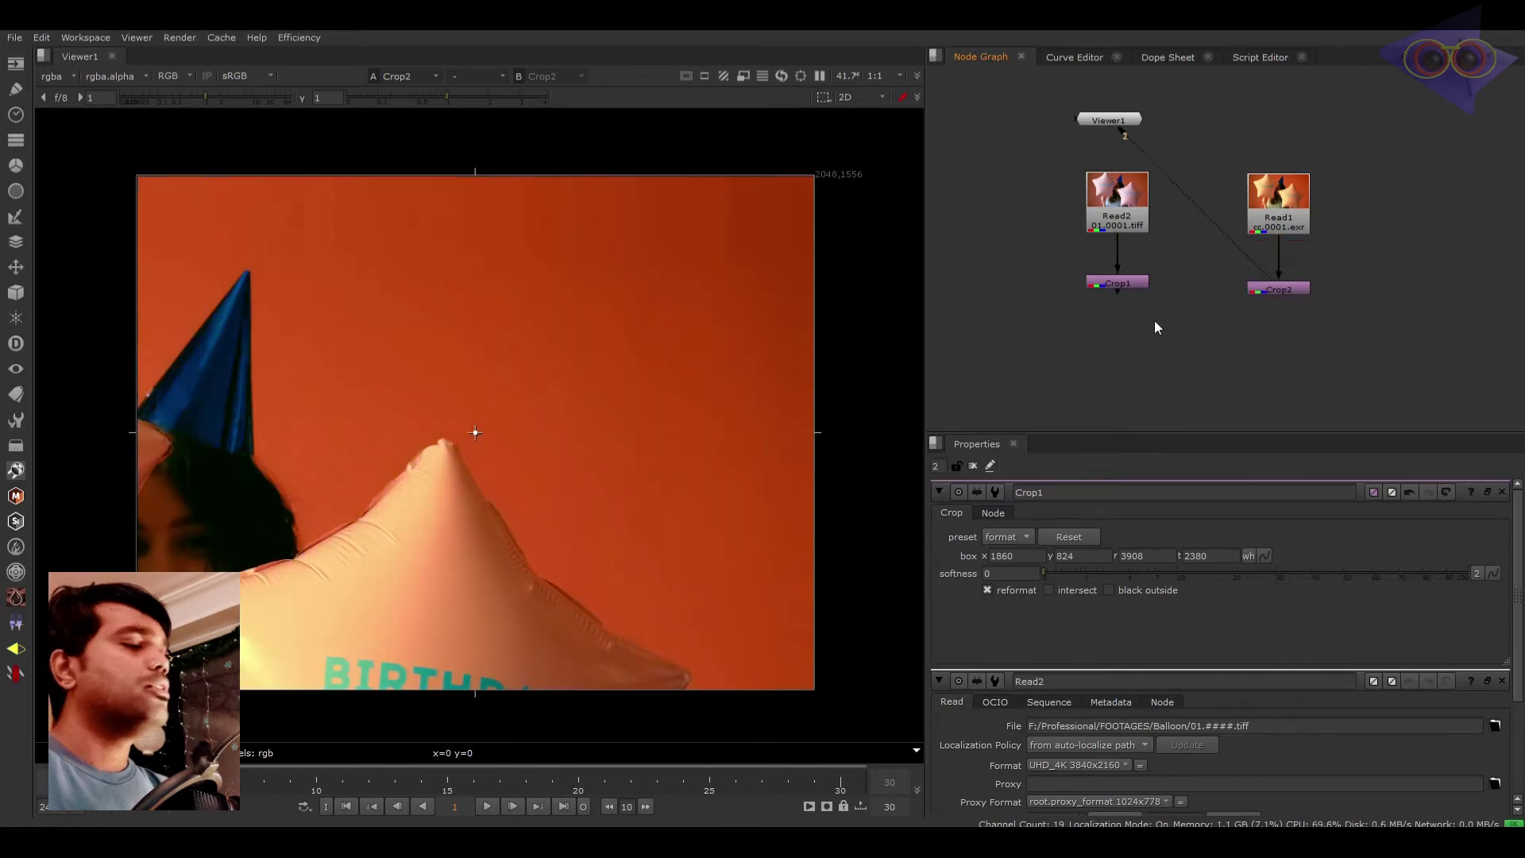
pyautogui.press('Tab')
pyautogui.write('cont')
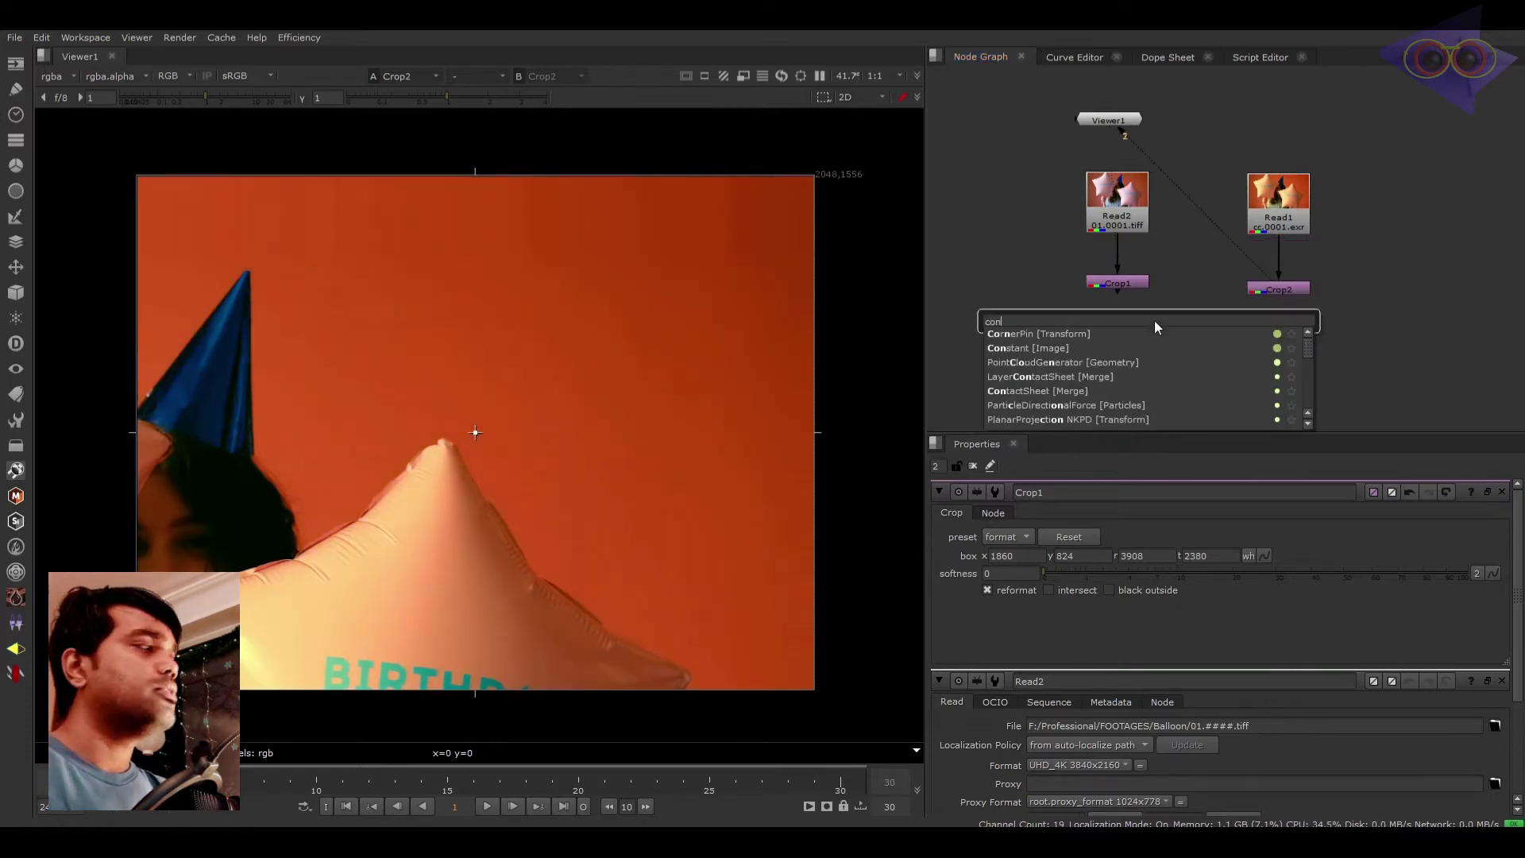
pyautogui.click(1062, 333)
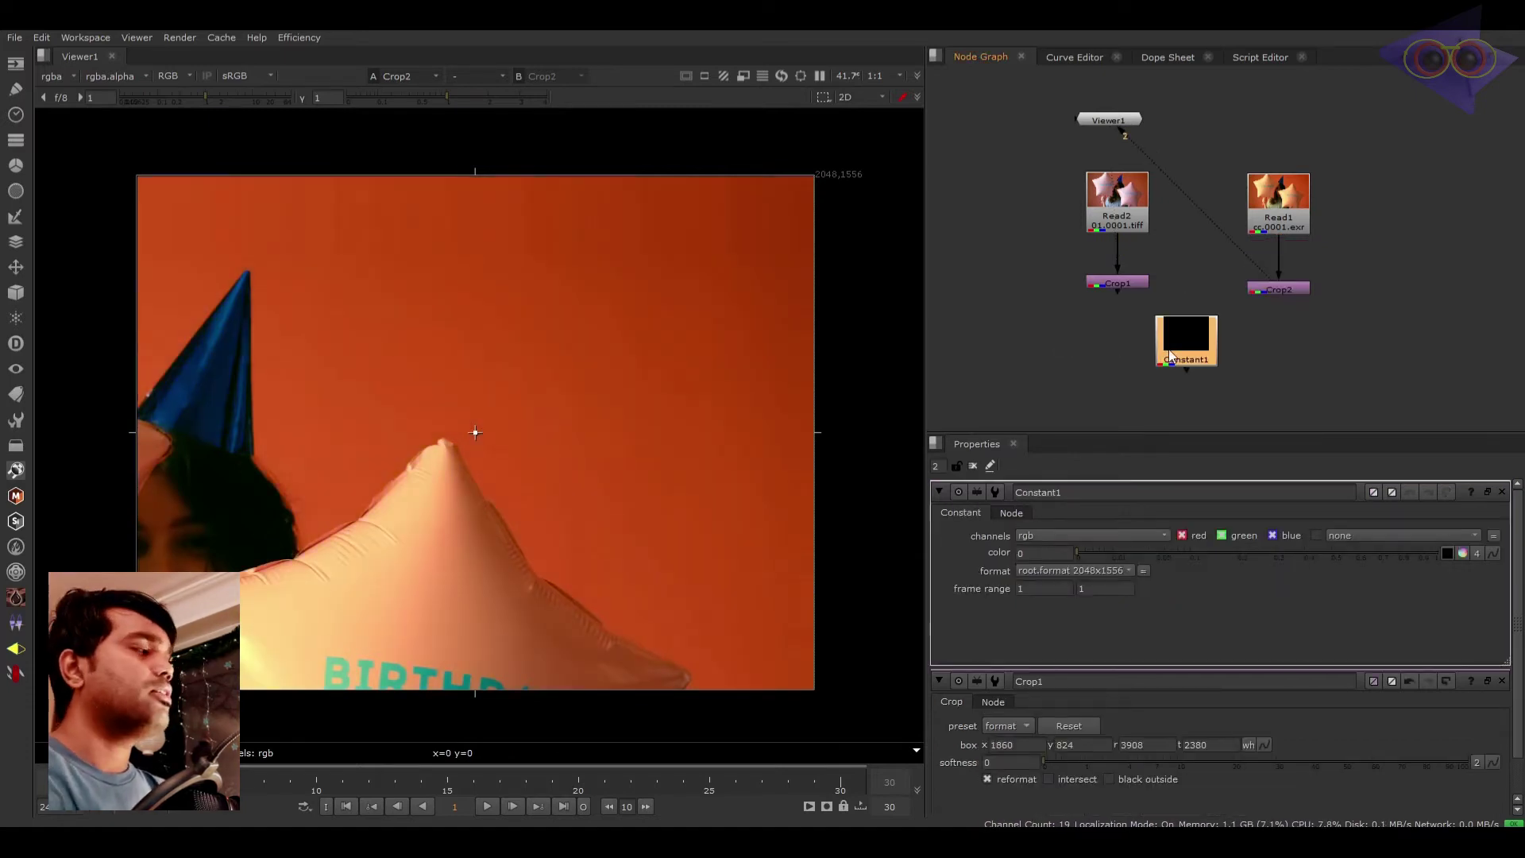
pyautogui.press('Delete')
# Create ContactSheet1, connect both crops into it, and view it.
pyautogui.press('Tab')
pyautogui.press('Right')
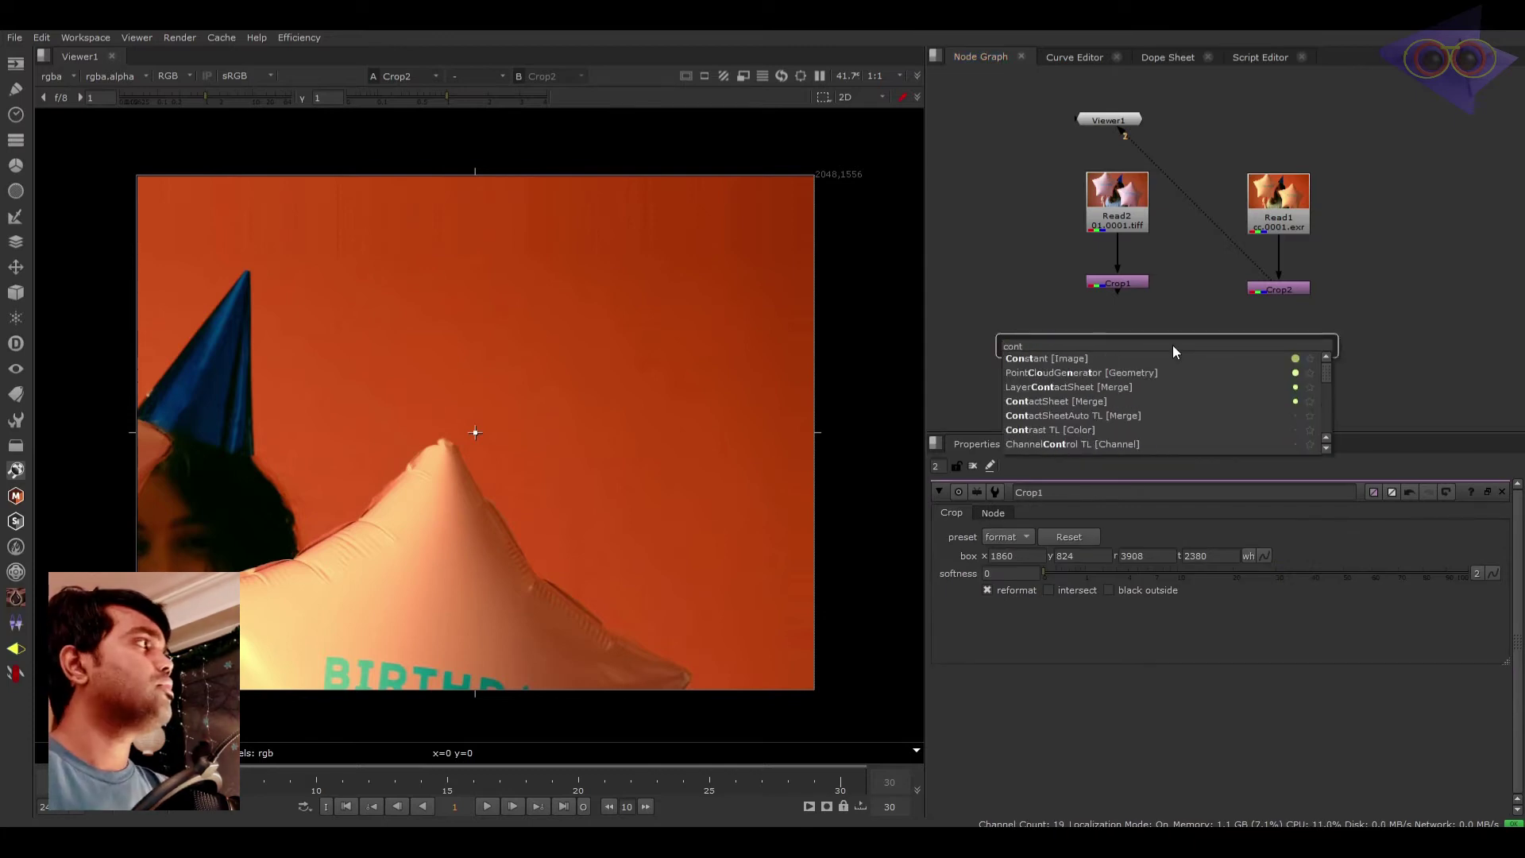
pyautogui.press('Down')
pyautogui.press('Down')
pyautogui.press('Down')
pyautogui.press('Return')
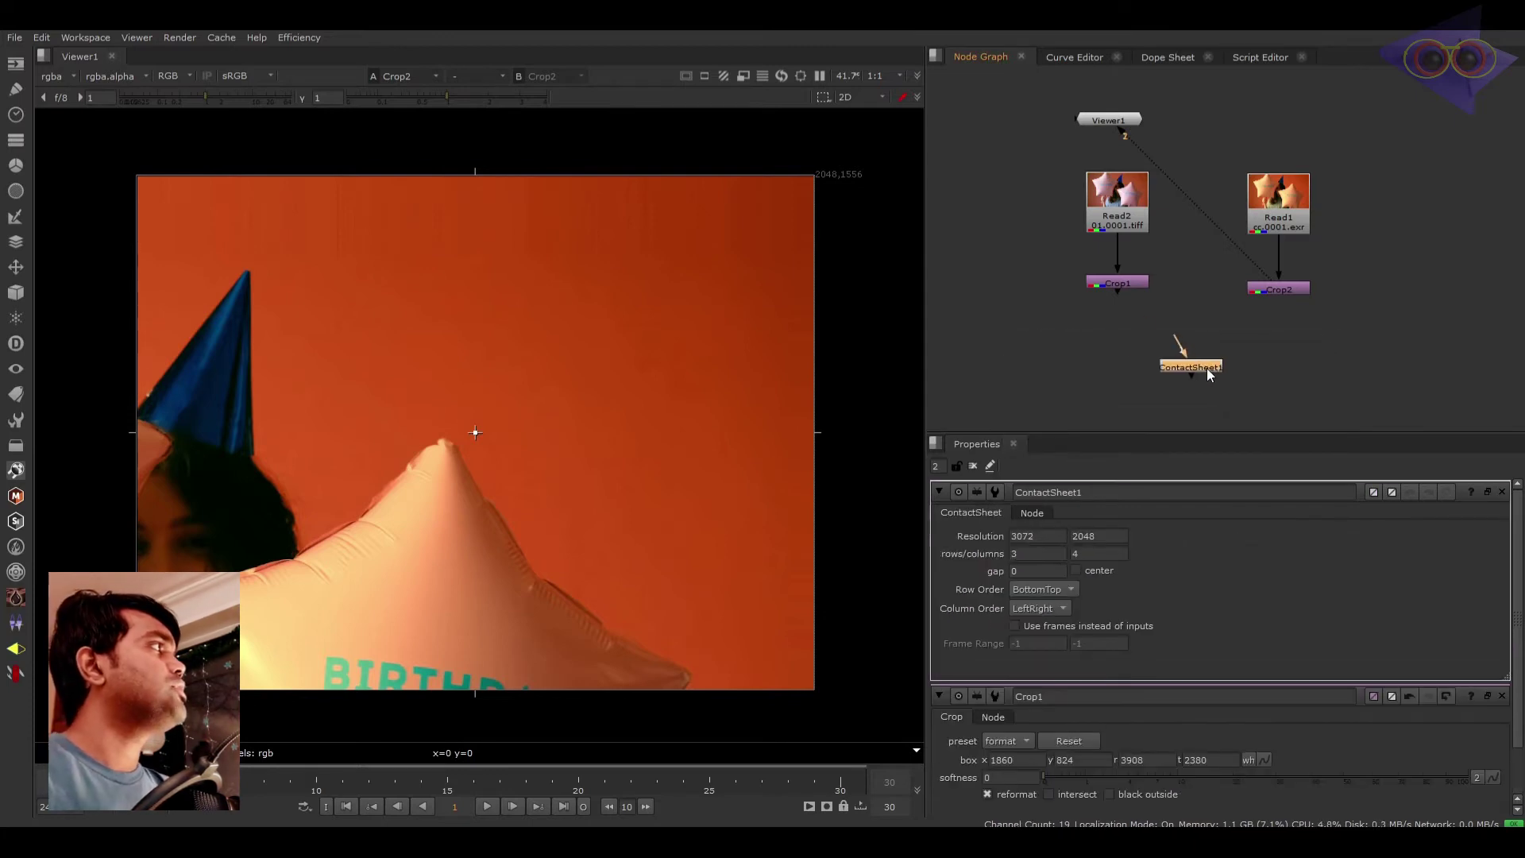
pyautogui.moveTo(1194, 358)
pyautogui.mouseDown()
pyautogui.moveTo(1117, 285)
pyautogui.moveTo(1291, 286)
pyautogui.mouseUp()
pyautogui.click(1188, 370)
pyautogui.press('1')
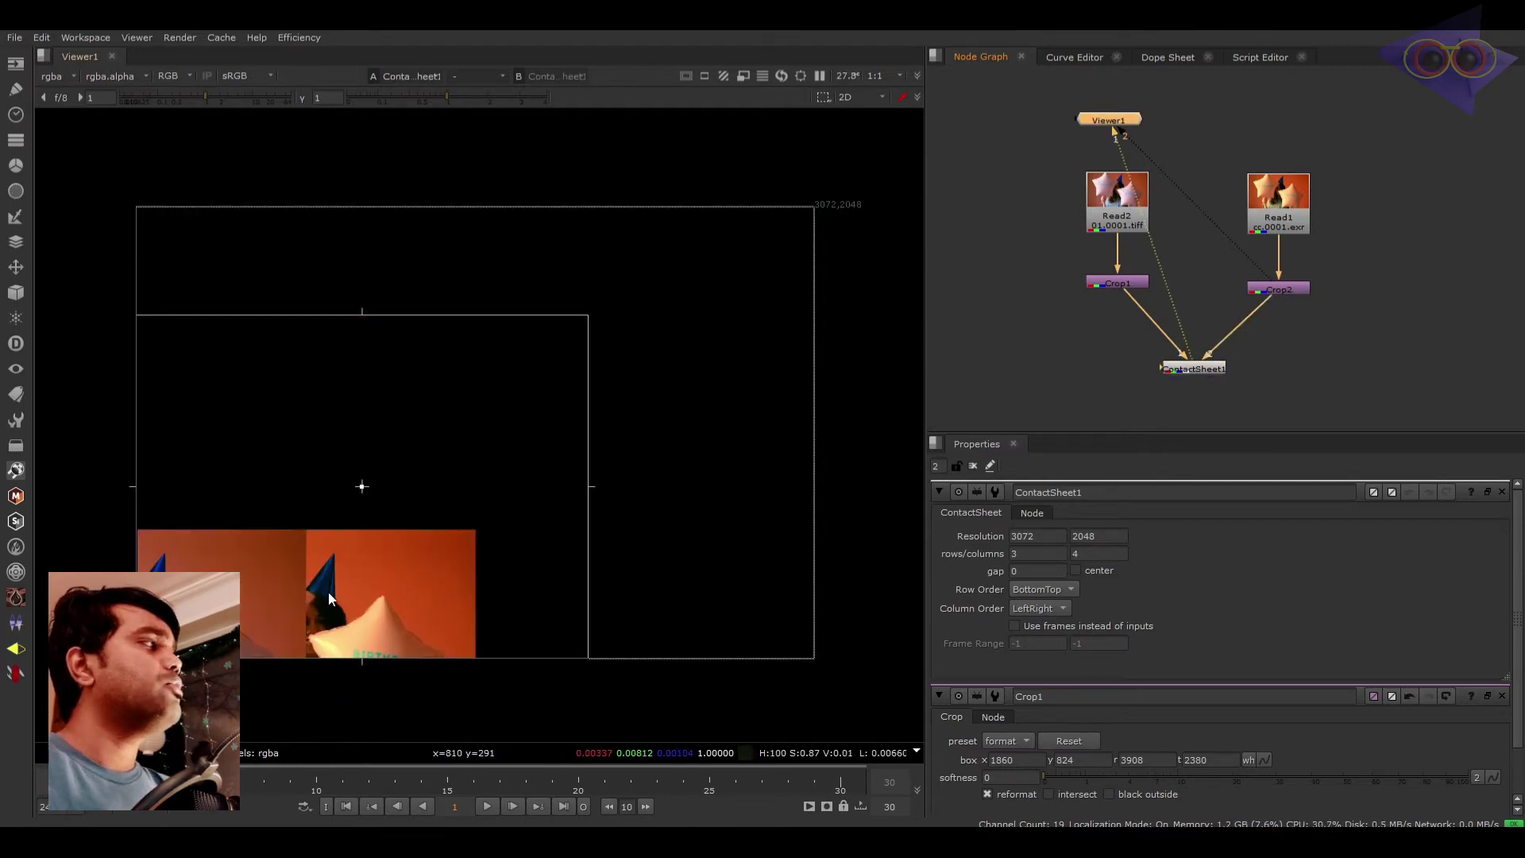
# Lay the contact sheet out 2×2 at 3840×2160 resolution.
pyautogui.click(1036, 553)
pyautogui.write('2')
pyautogui.press('Tab')
pyautogui.write('2')
pyautogui.press('Return')
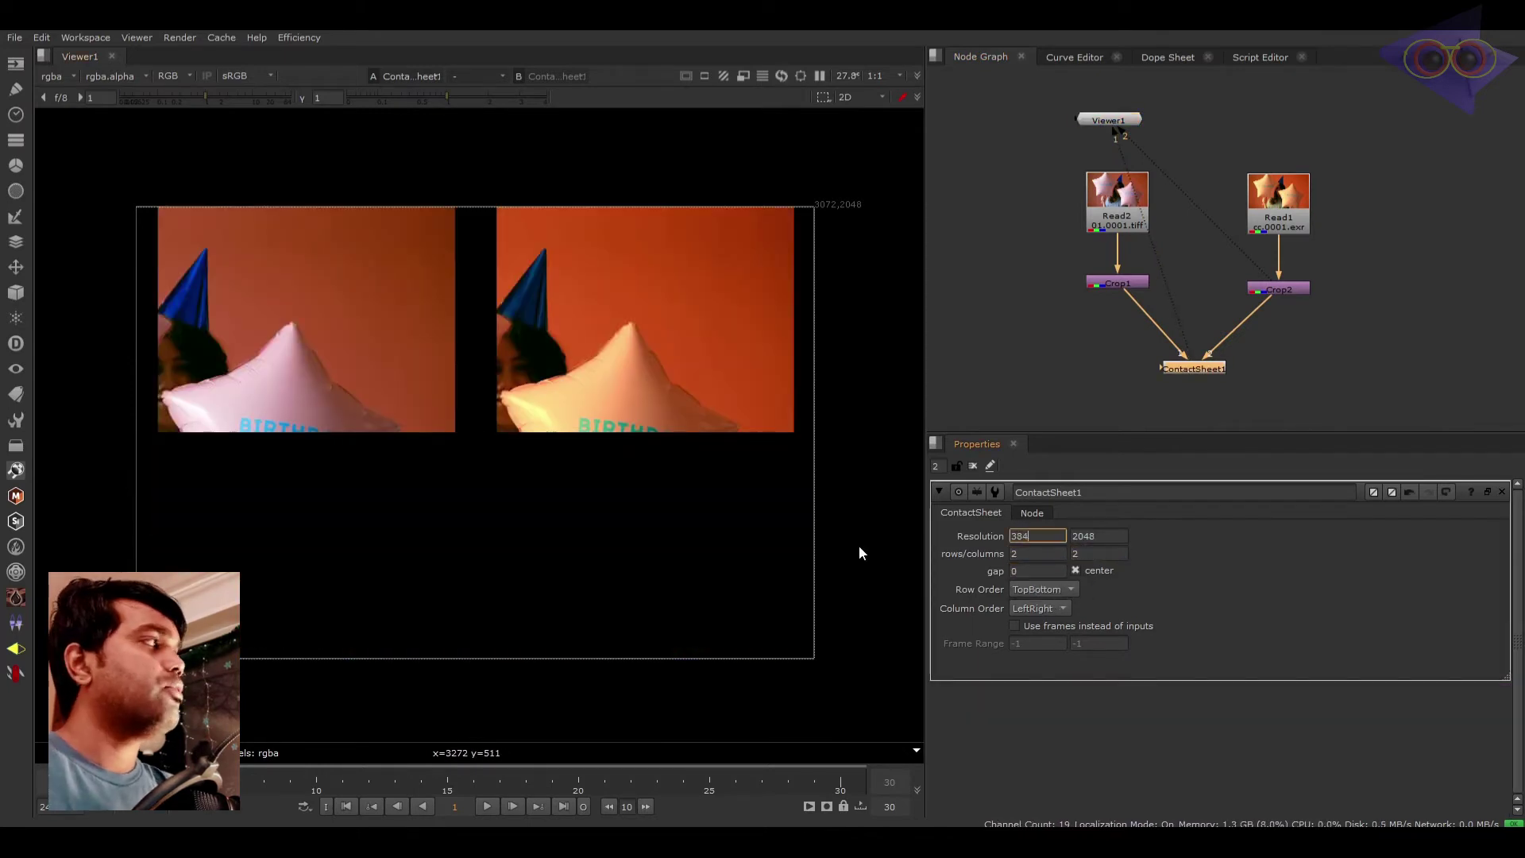
pyautogui.write('2160')
pyautogui.press('Return')
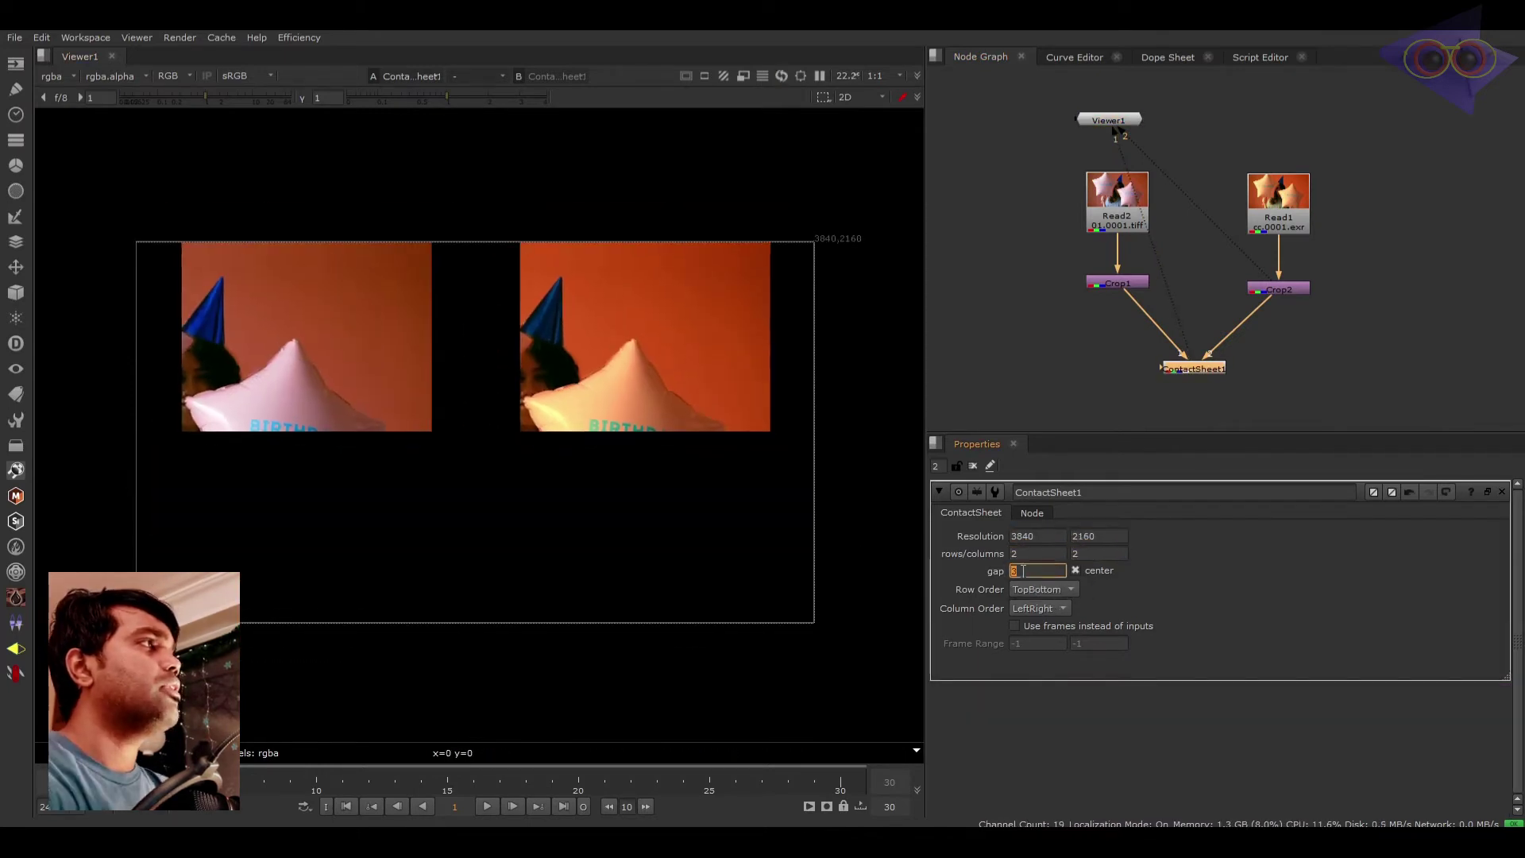
# Set the tile gap to 0, then deselect the node and frame the sheet in the viewer.
pyautogui.click(1037, 570)
pyautogui.write('75')
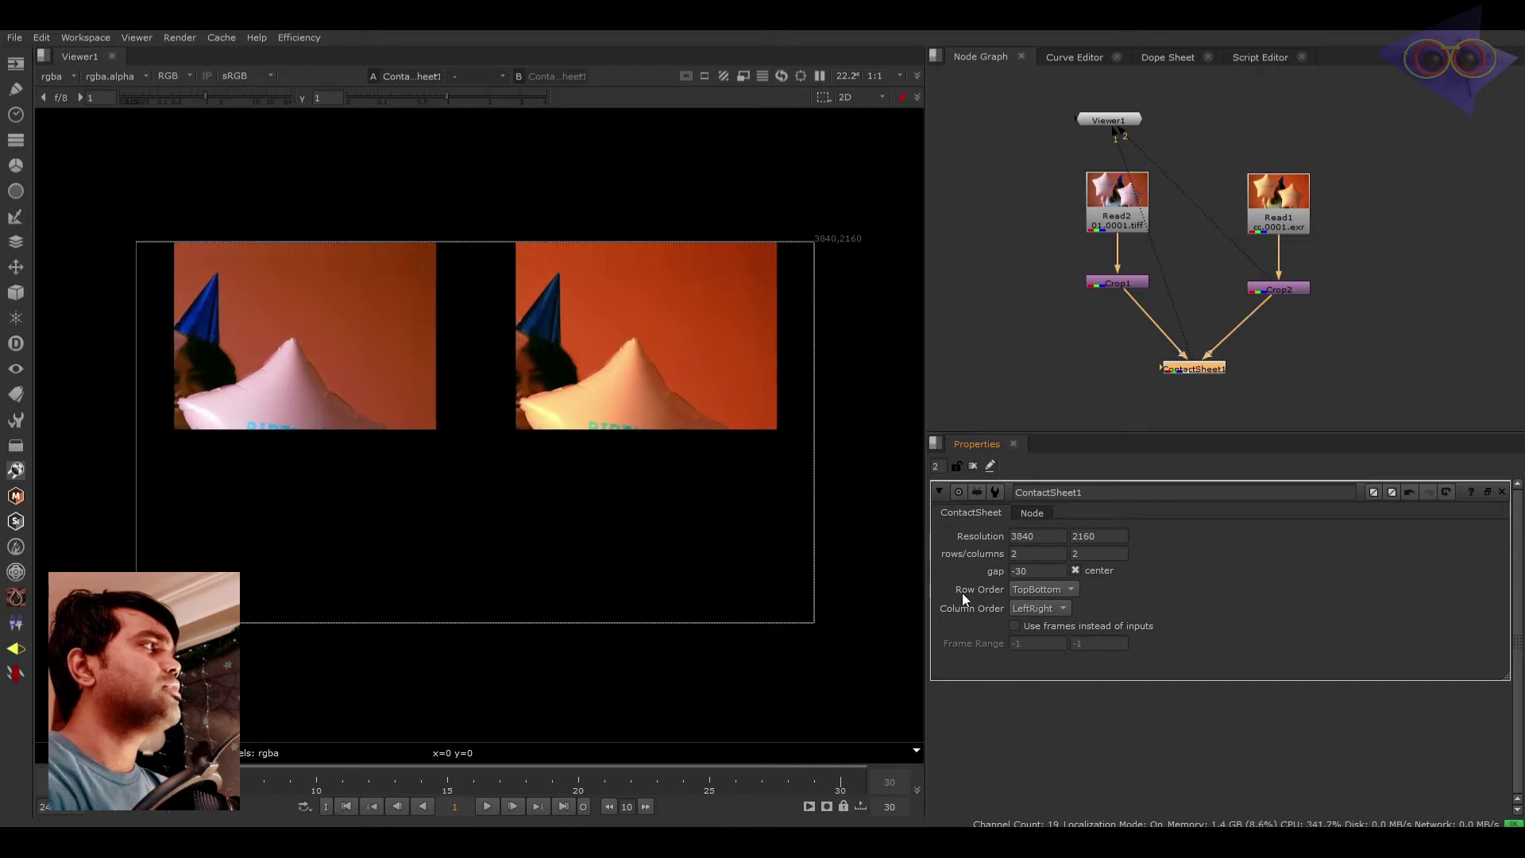
pyautogui.press('BackSpace')
pyautogui.press('BackSpace')
pyautogui.write('0')
pyautogui.press('Return')
pyautogui.click(1192, 405)
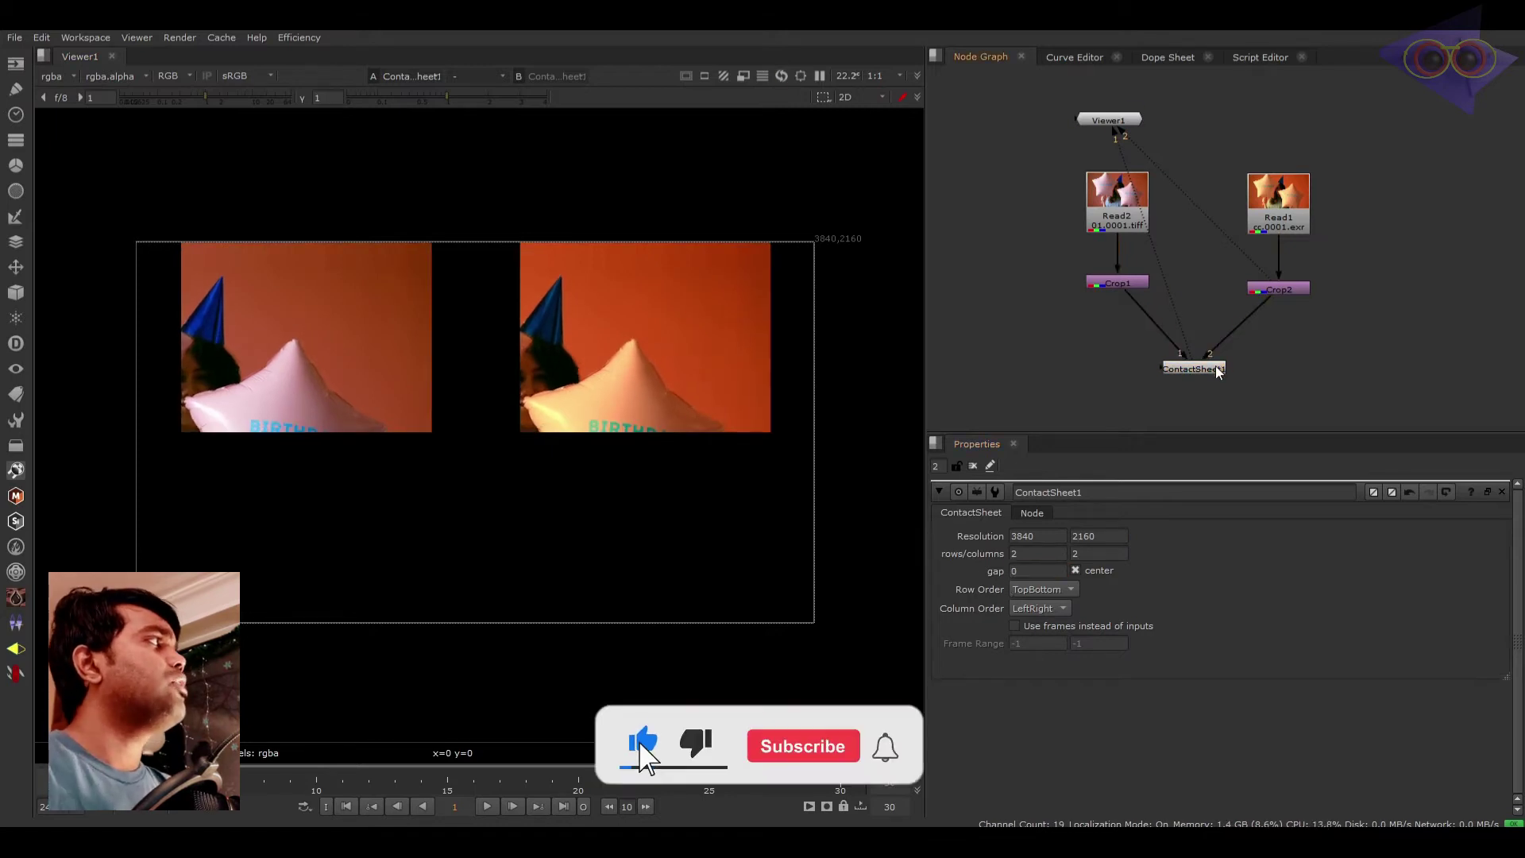
pyautogui.press('f')
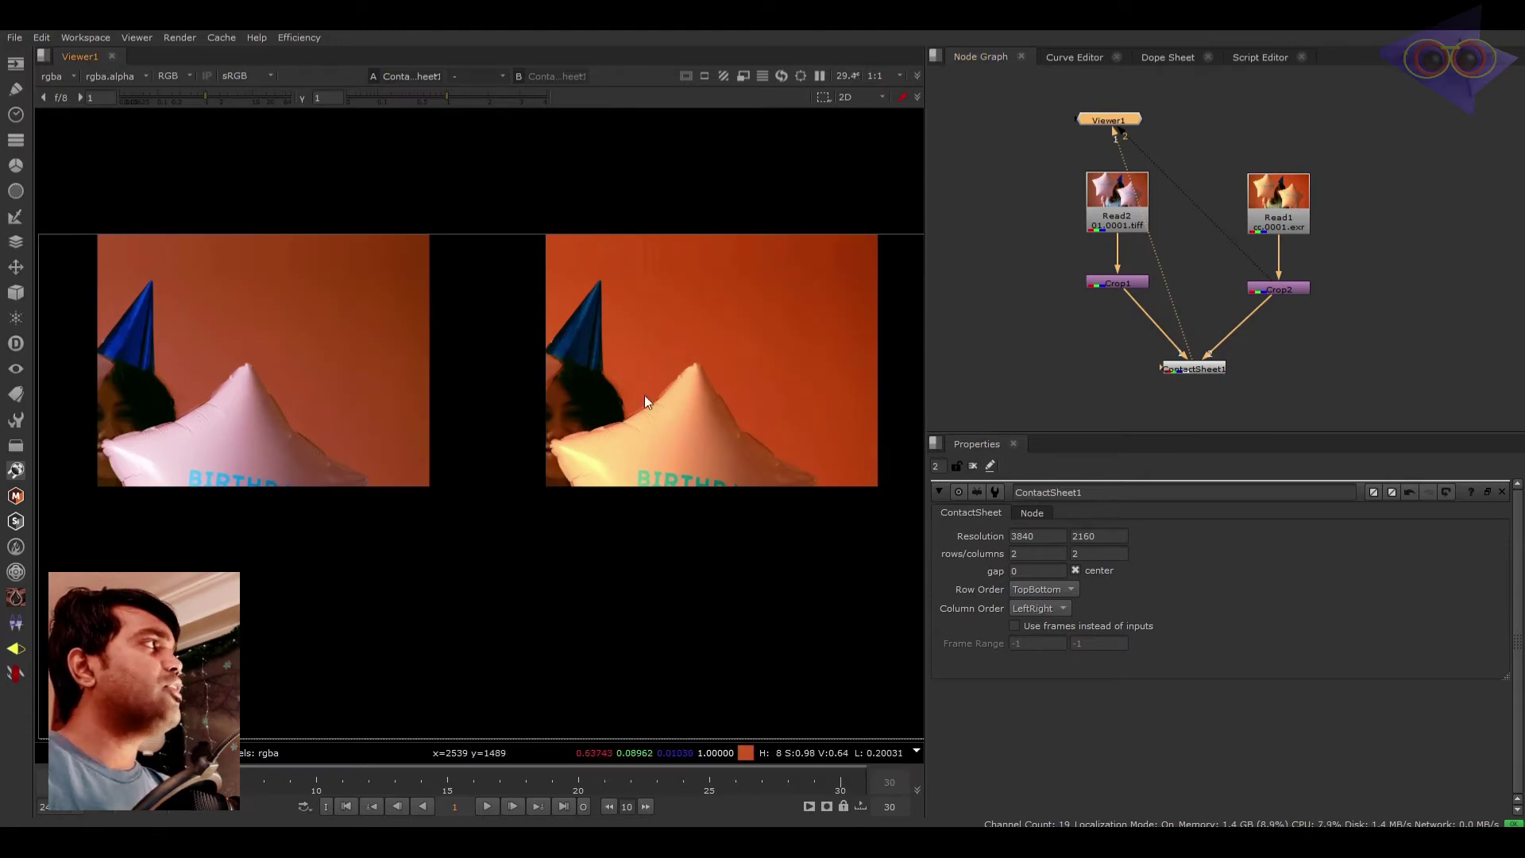
# Open a Waveform scope, dock it beside the node graph, and switch it to parade mode.
pyautogui.click(937, 51)
pyautogui.moveTo(968, 209)
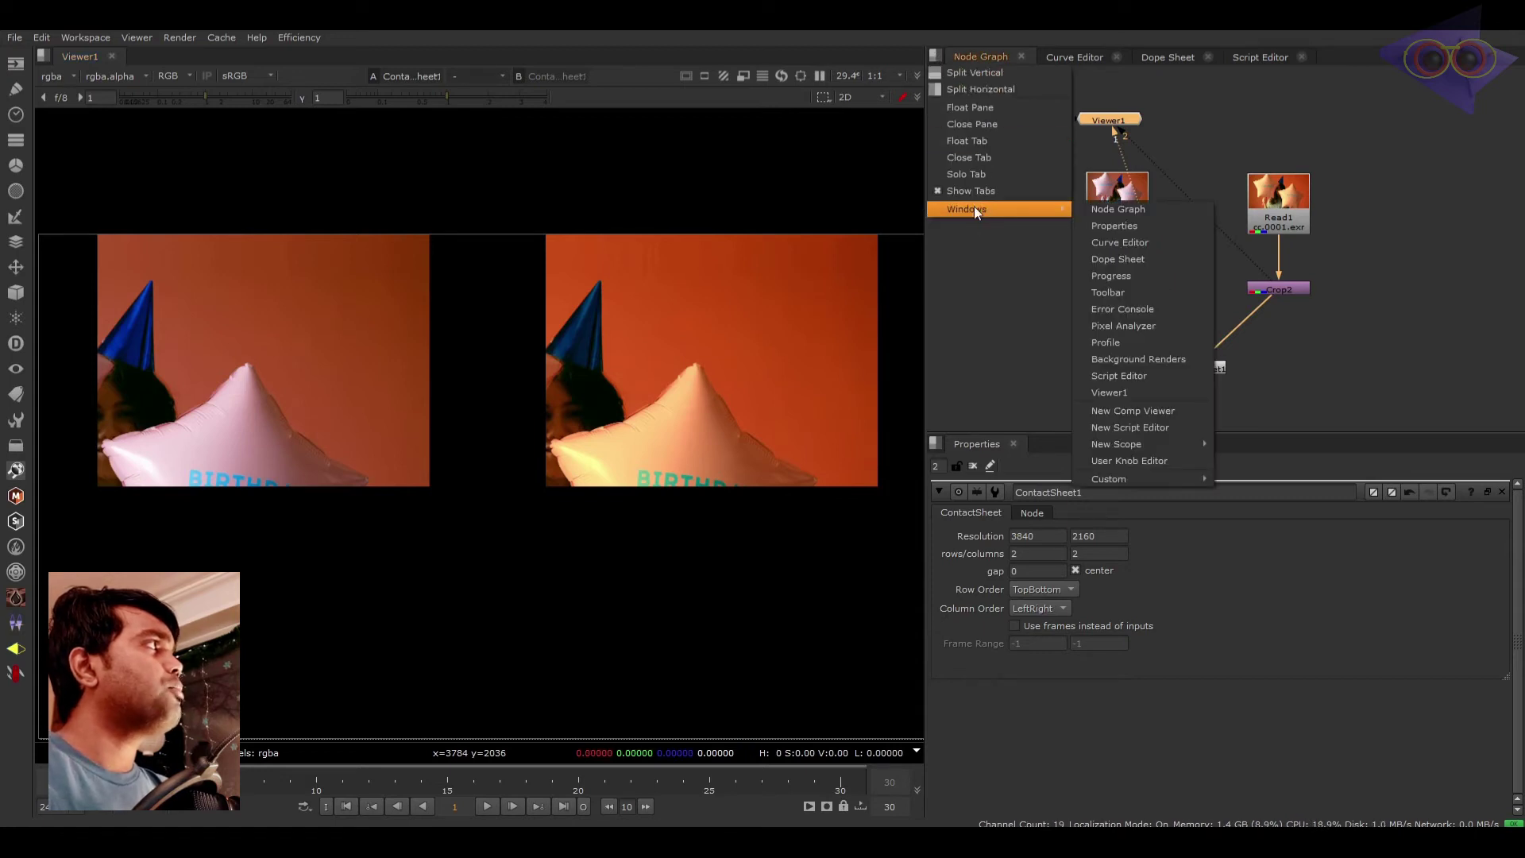
pyautogui.moveTo(1117, 443)
pyautogui.click(1252, 461)
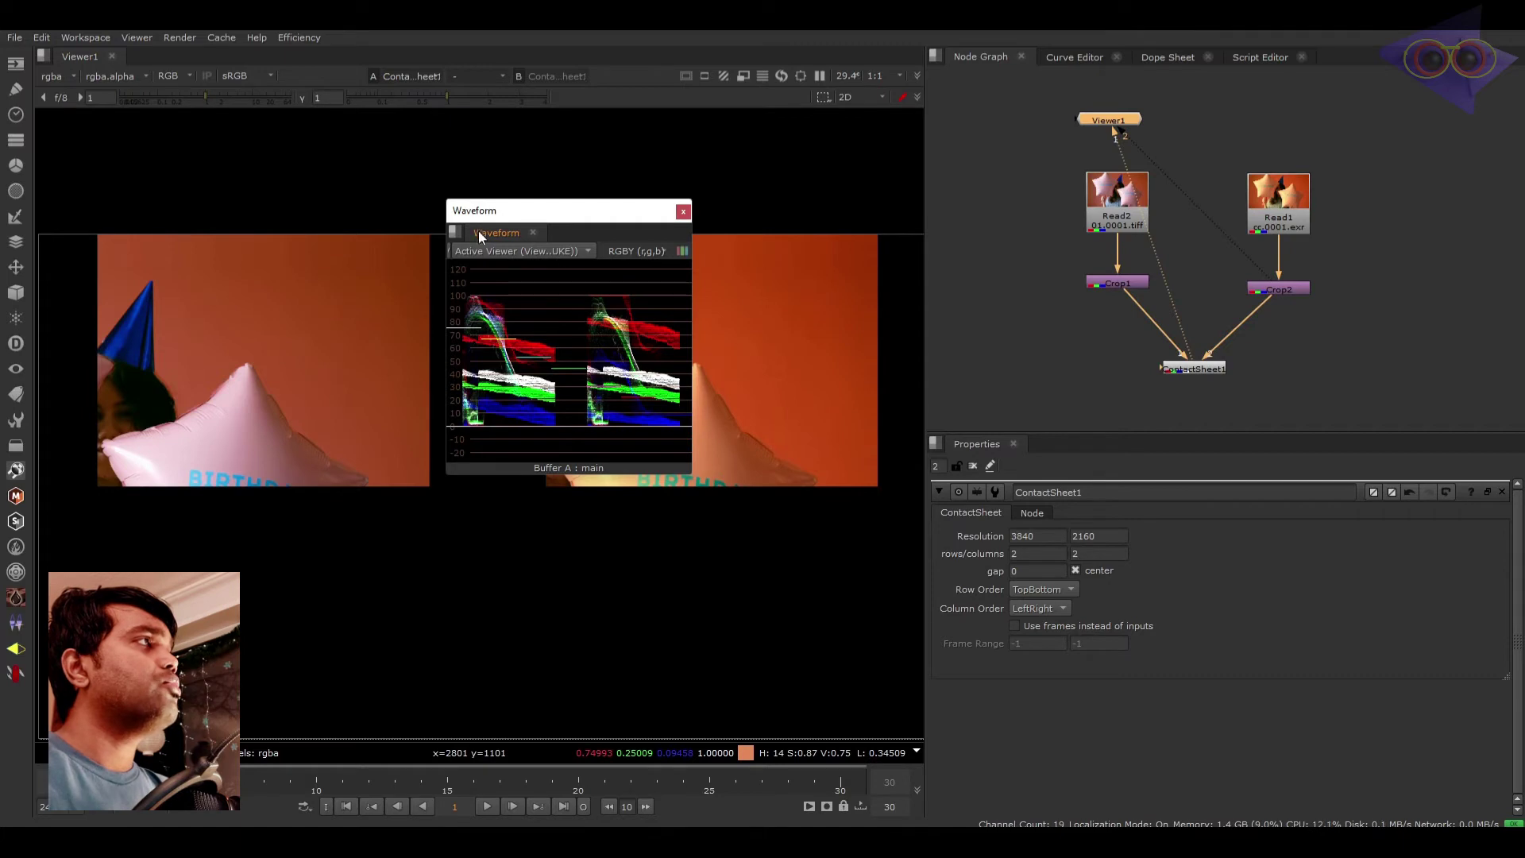
pyautogui.moveTo(480, 233)
pyautogui.mouseDown()
pyautogui.moveTo(1025, 142)
pyautogui.moveTo(1353, 57)
pyautogui.mouseUp()
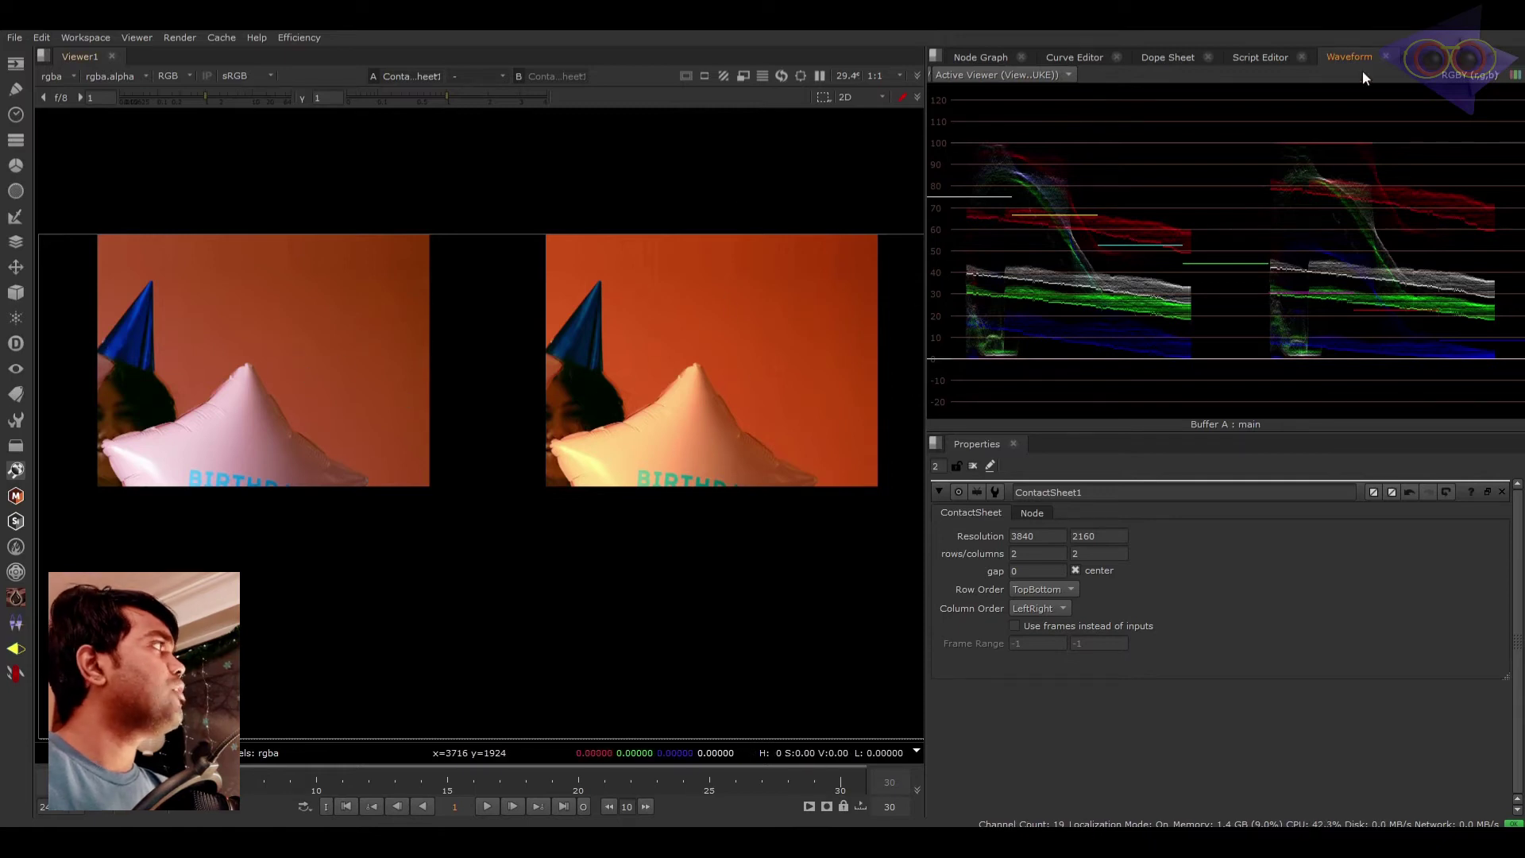
pyautogui.click(1516, 76)
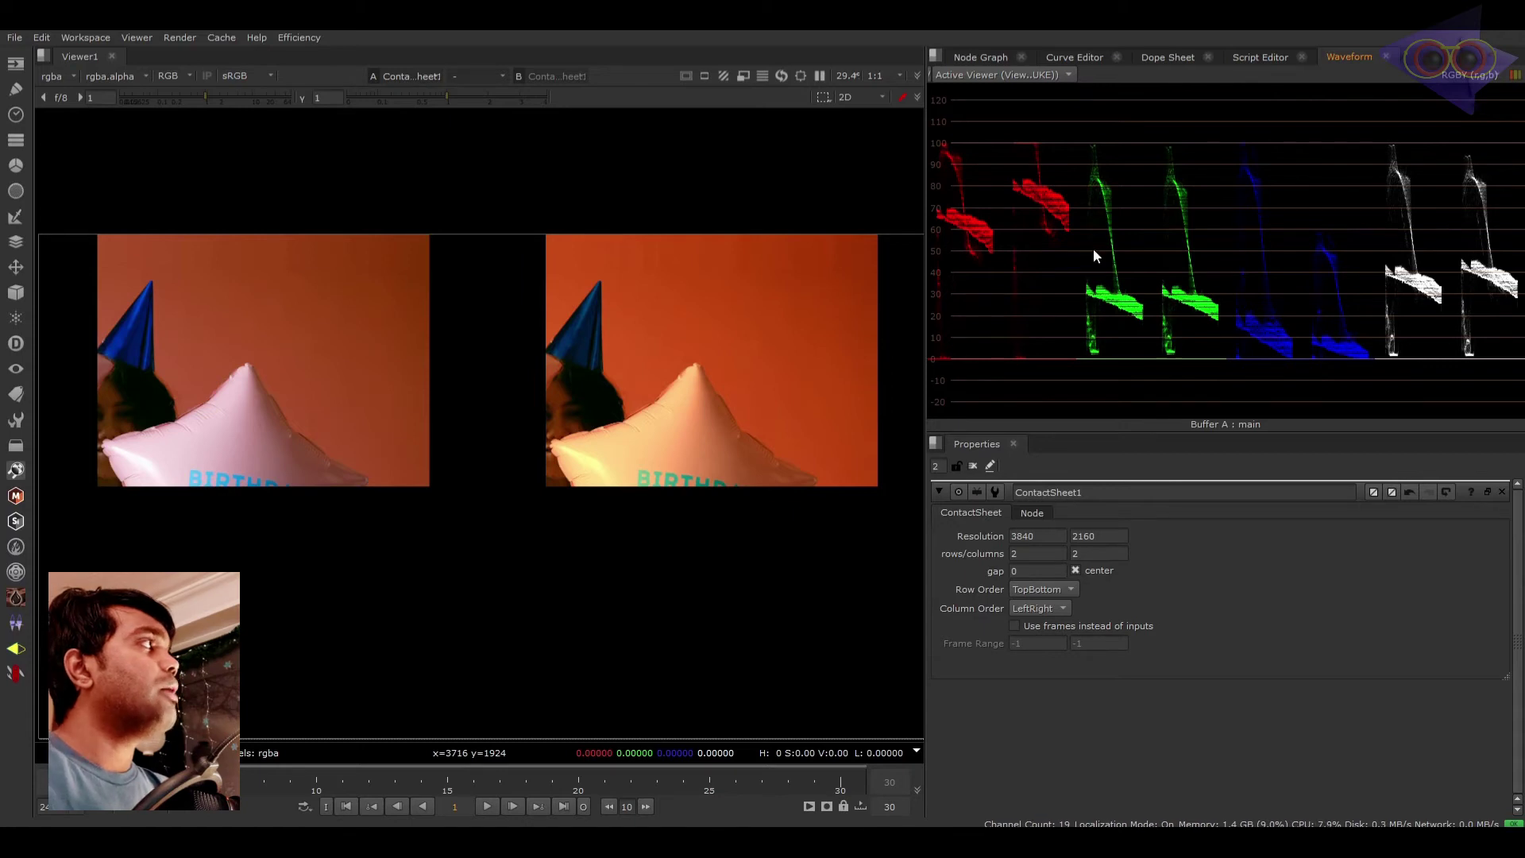
# Add Grade1 after the pink Read2 and split its gain into separate colour channels.
pyautogui.click(974, 58)
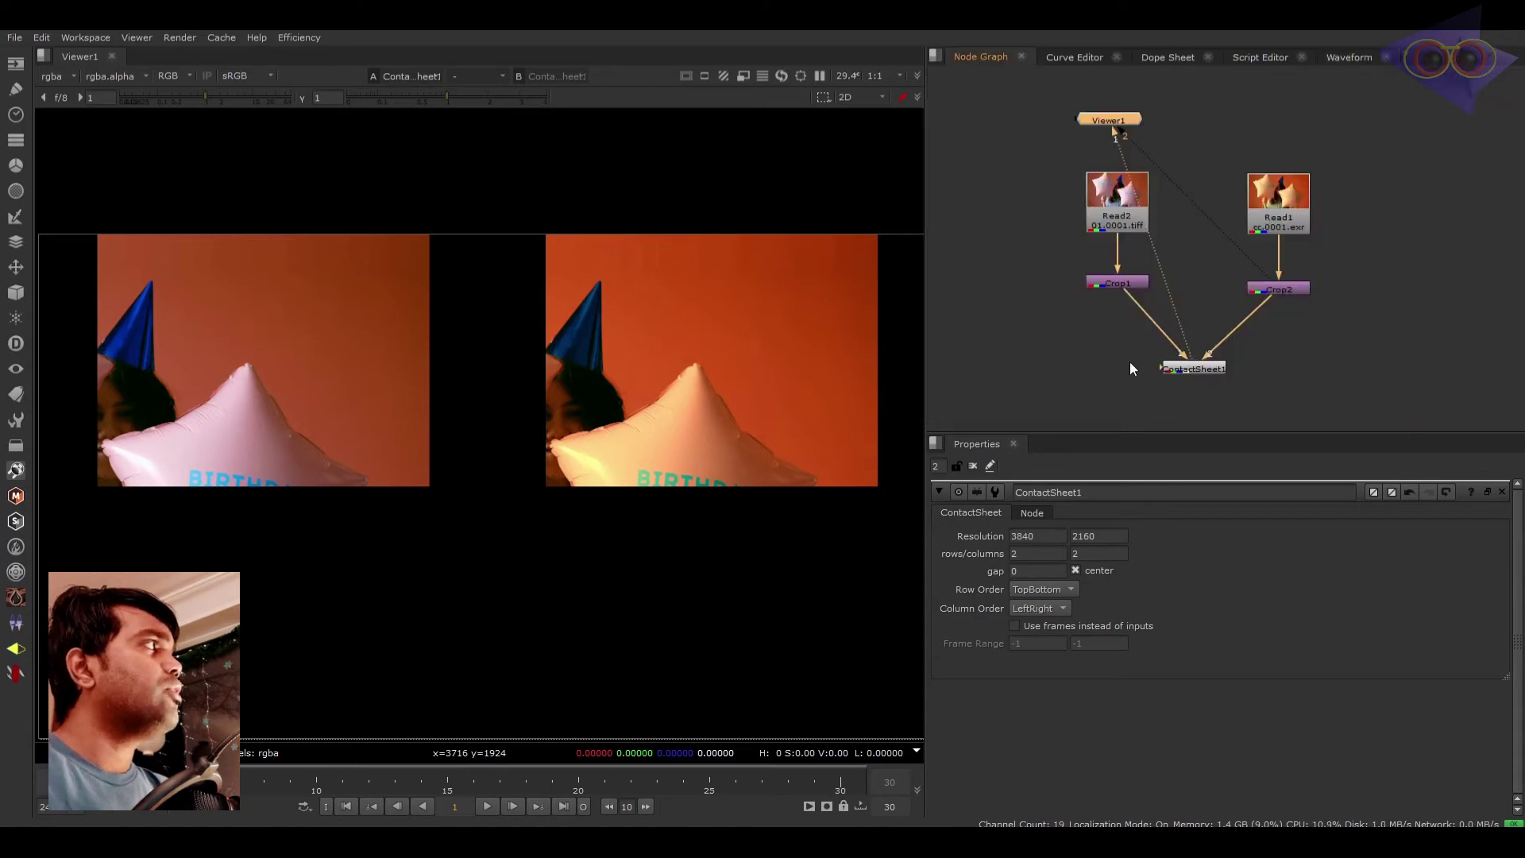
pyautogui.click(1099, 199)
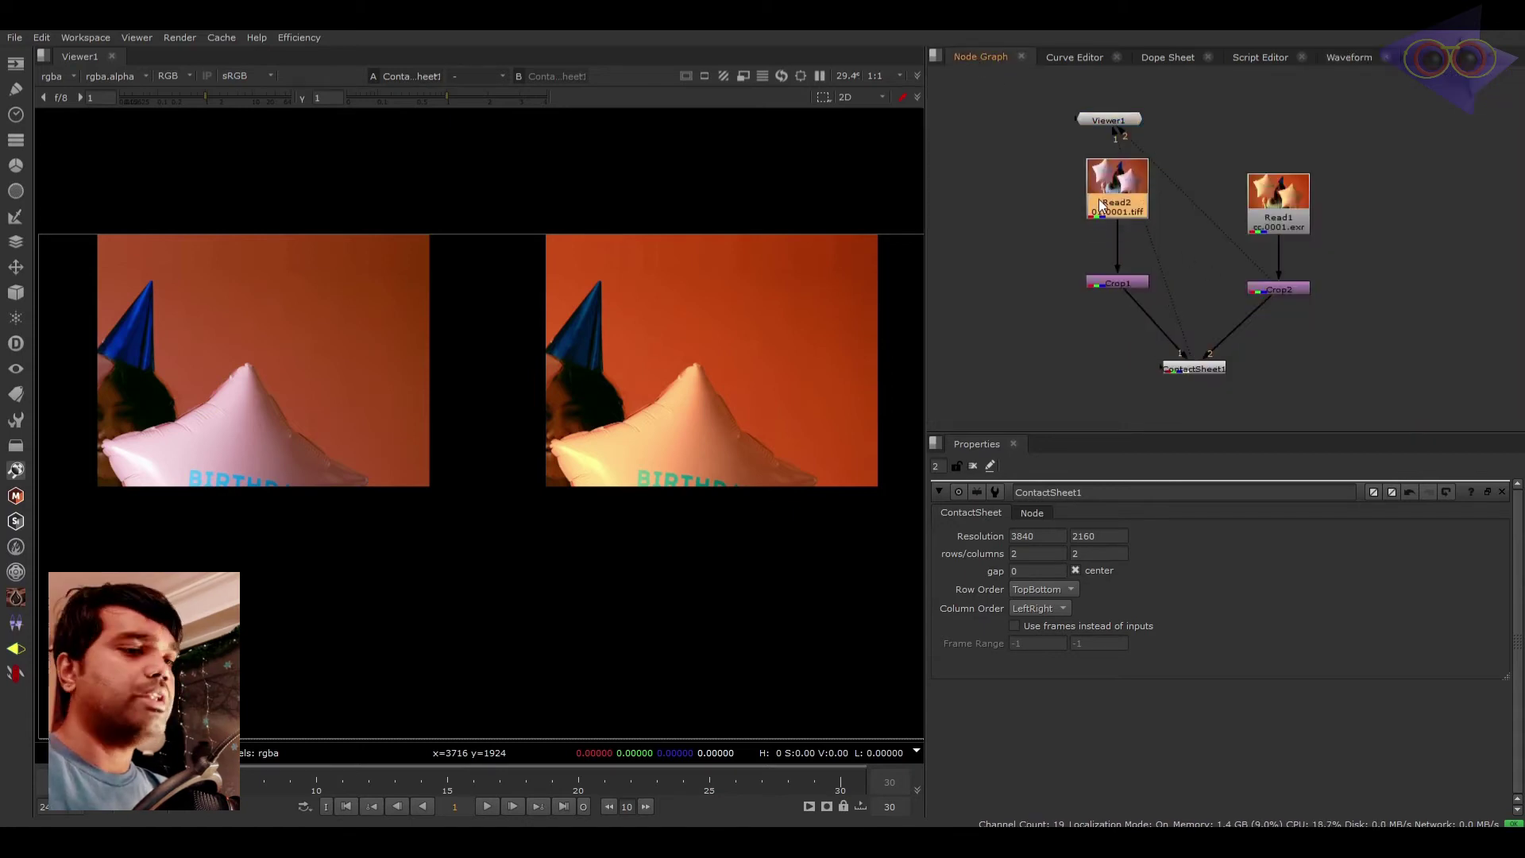
pyautogui.press('g')
pyautogui.doubleClick(1126, 228)
pyautogui.click(1349, 57)
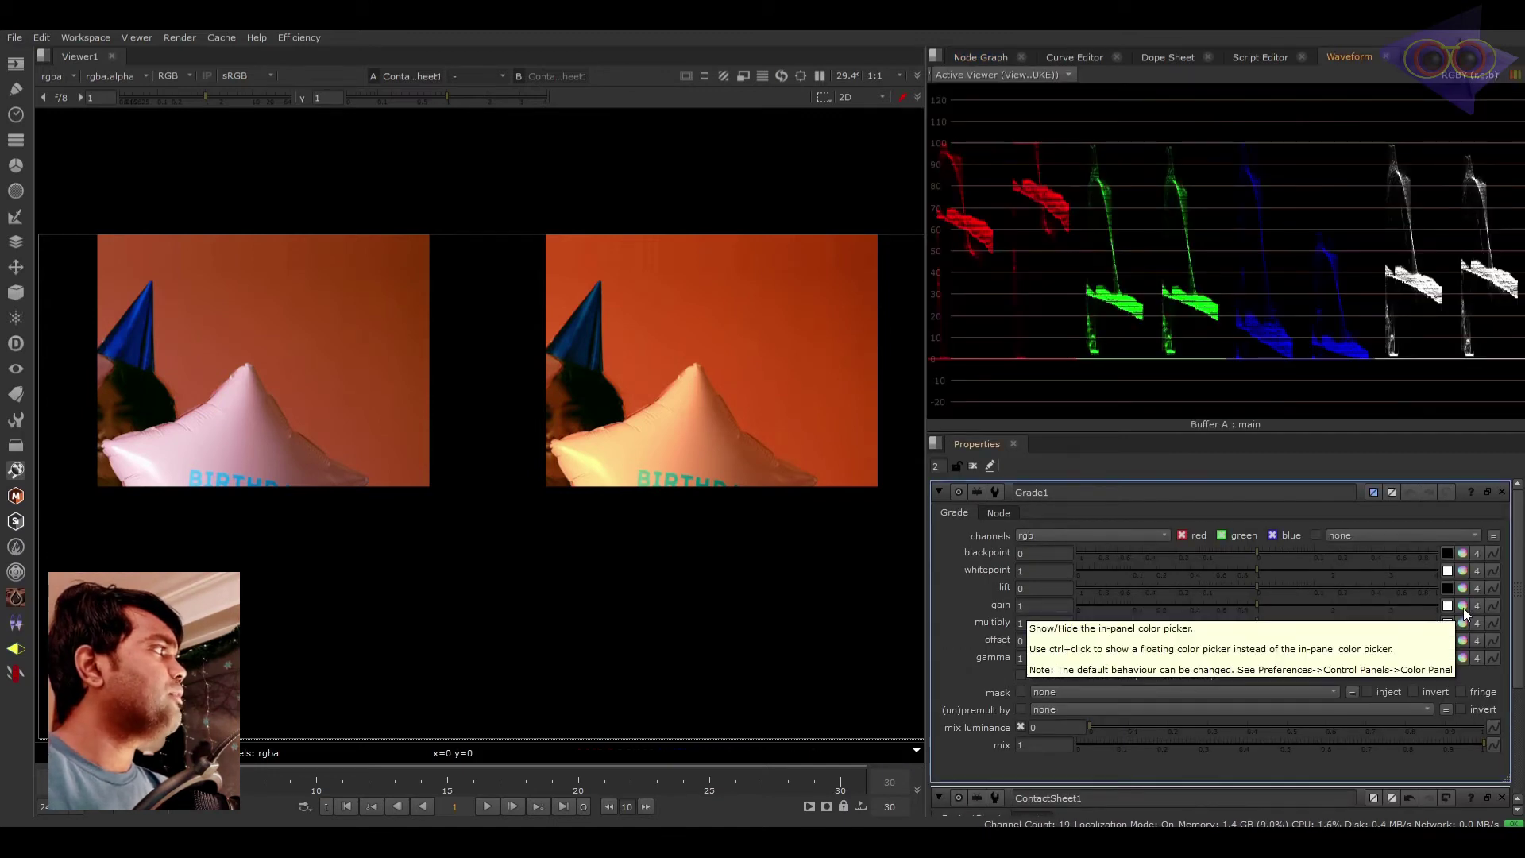
pyautogui.click(1464, 608)
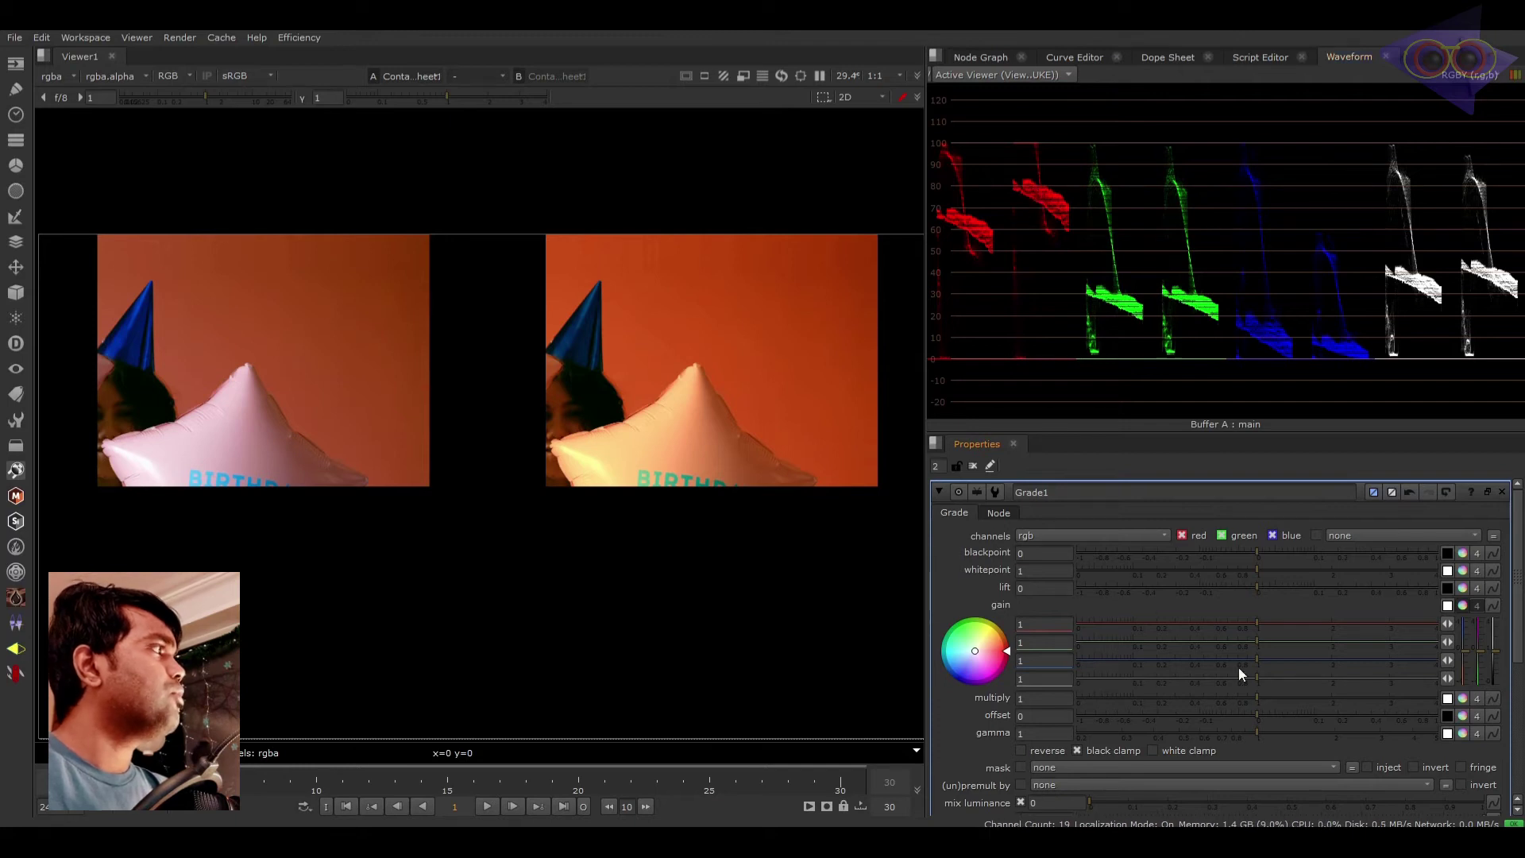
# Set Grade1 red gain to 1.5 and blue to 0.31, then view the graded pink footage.
pyautogui.moveTo(1259, 625); pyautogui.dragTo(1297, 624)
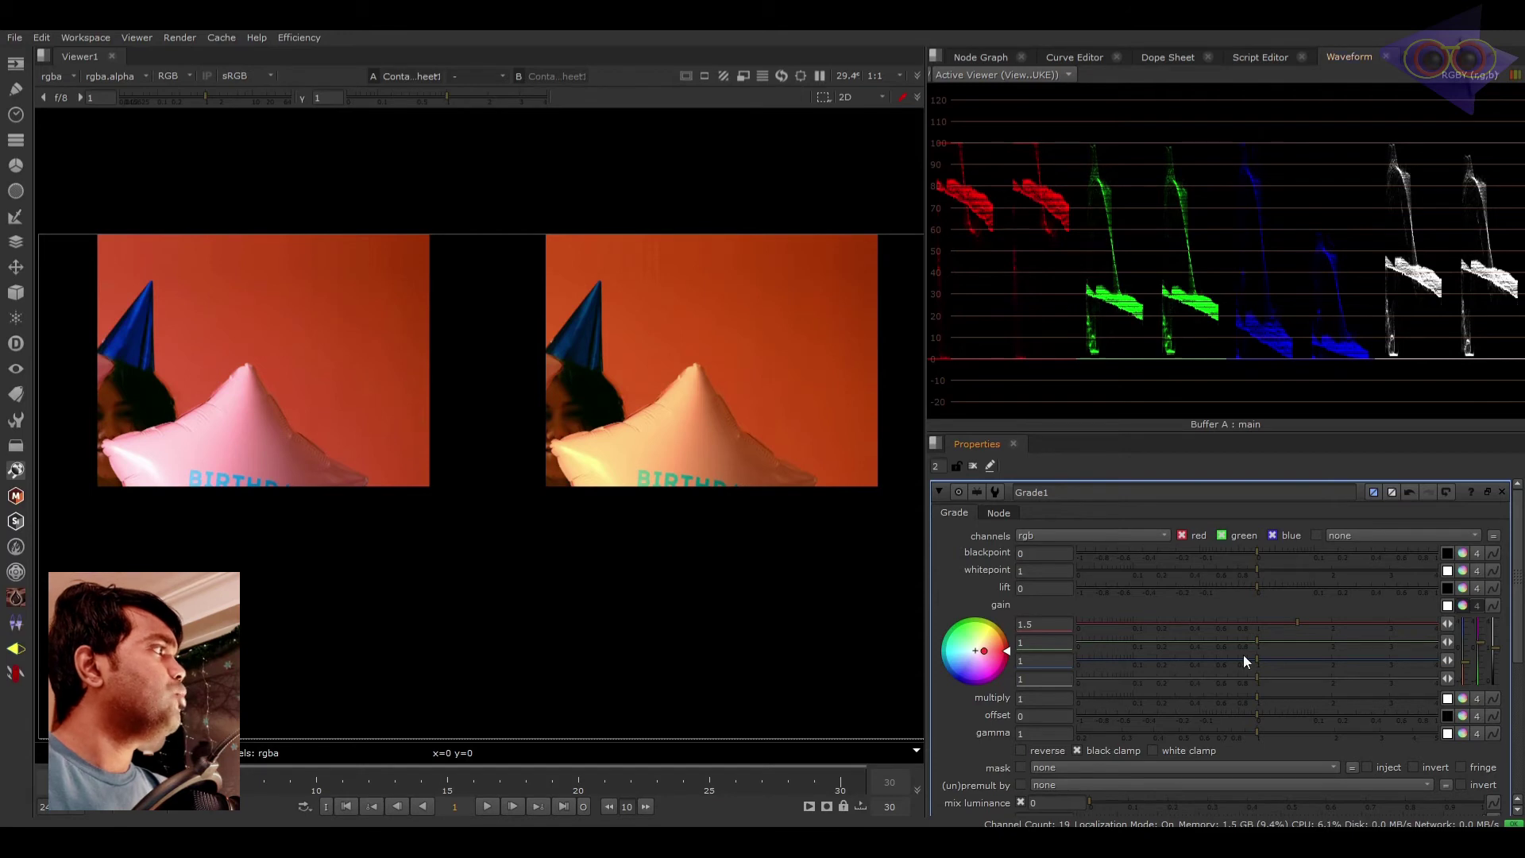
pyautogui.moveTo(1252, 658); pyautogui.dragTo(1178, 671)
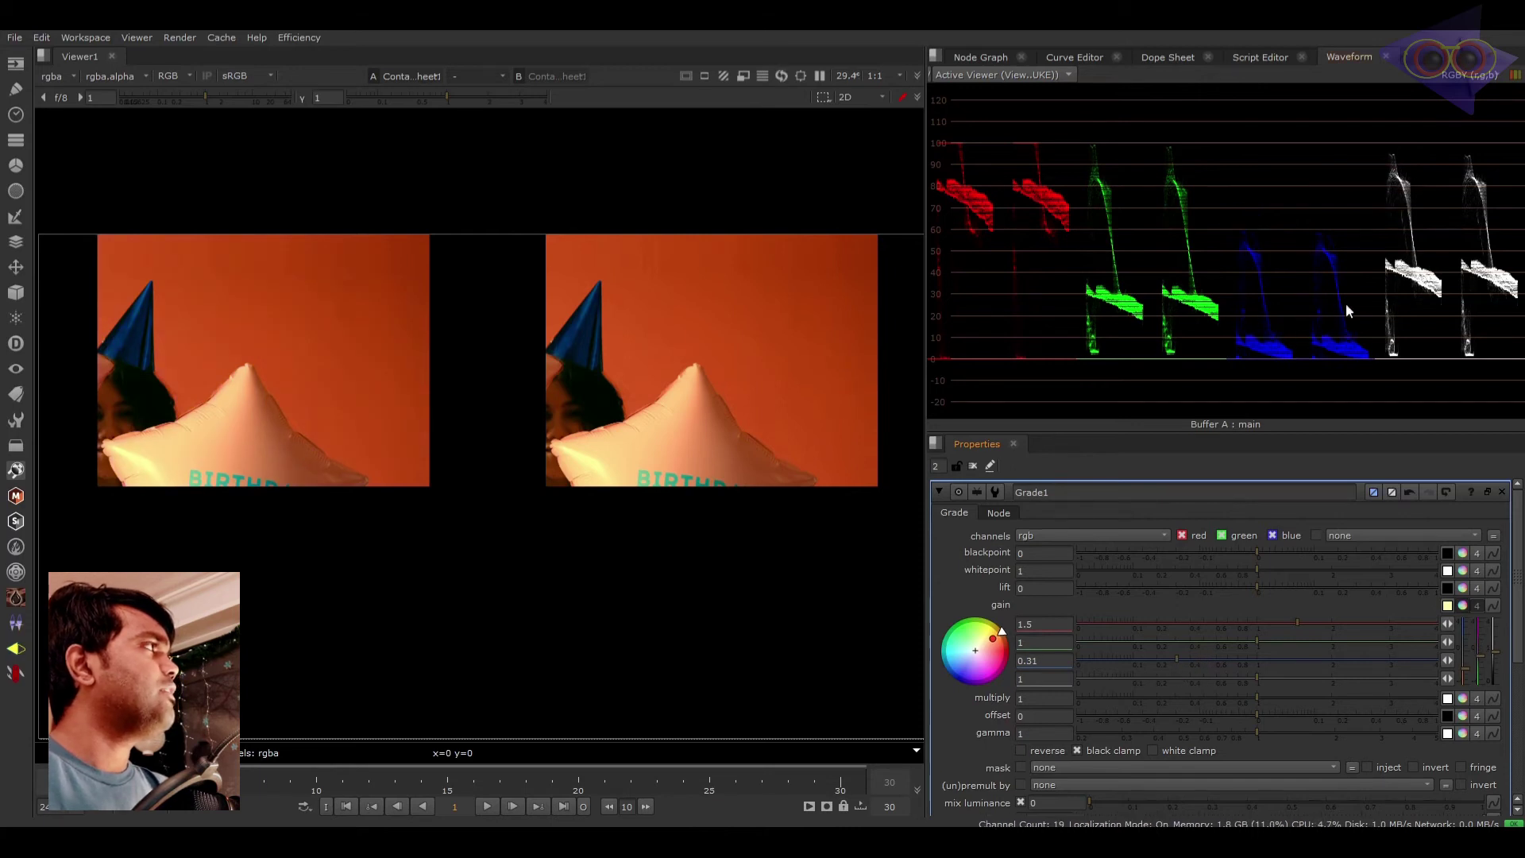
pyautogui.click(974, 56)
pyautogui.click(1109, 209)
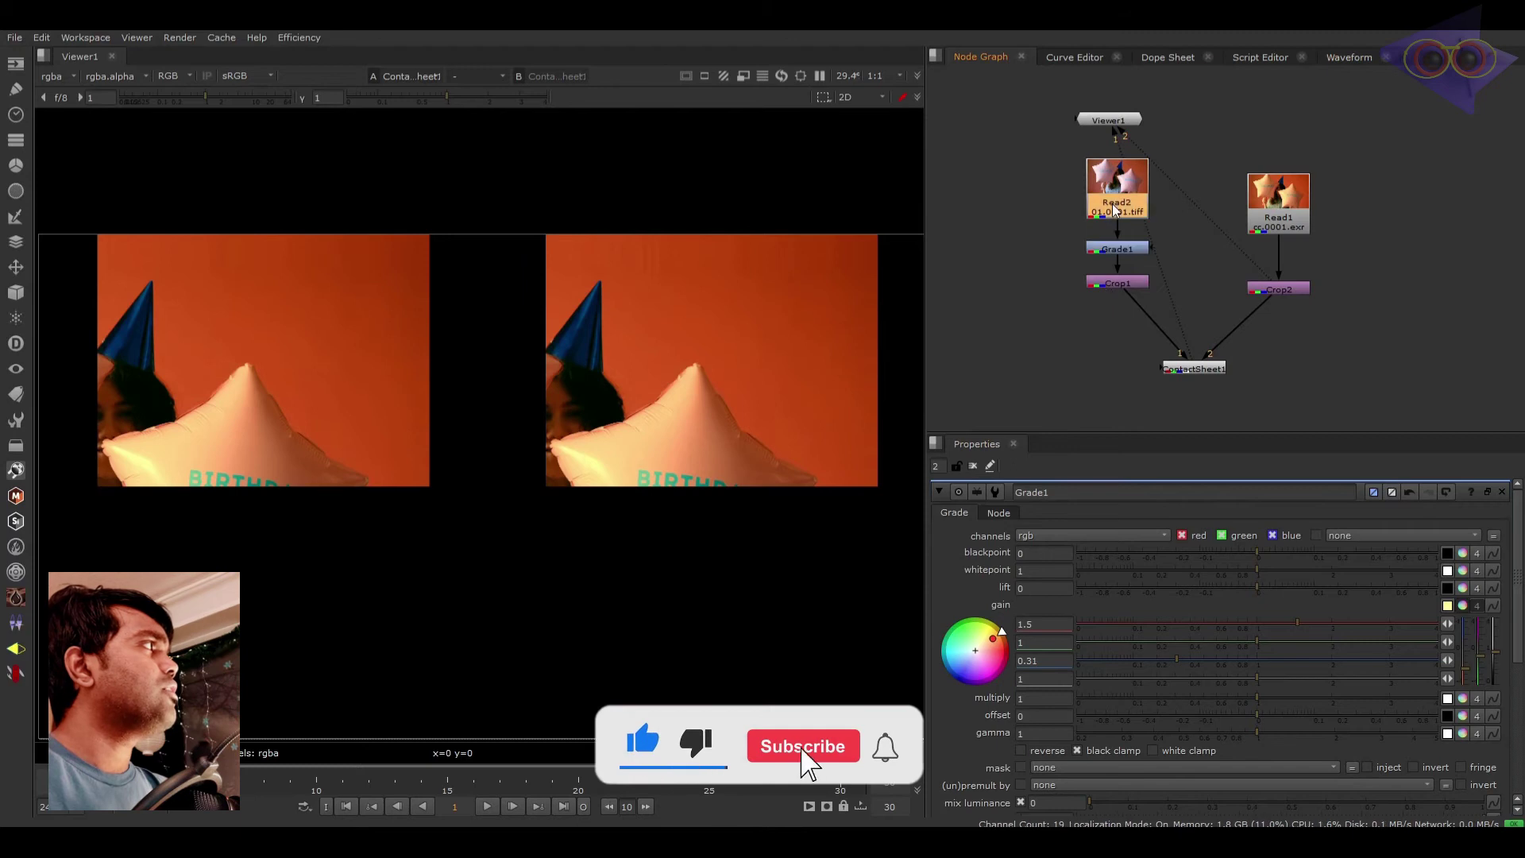
pyautogui.click(1117, 249)
pyautogui.press('1')
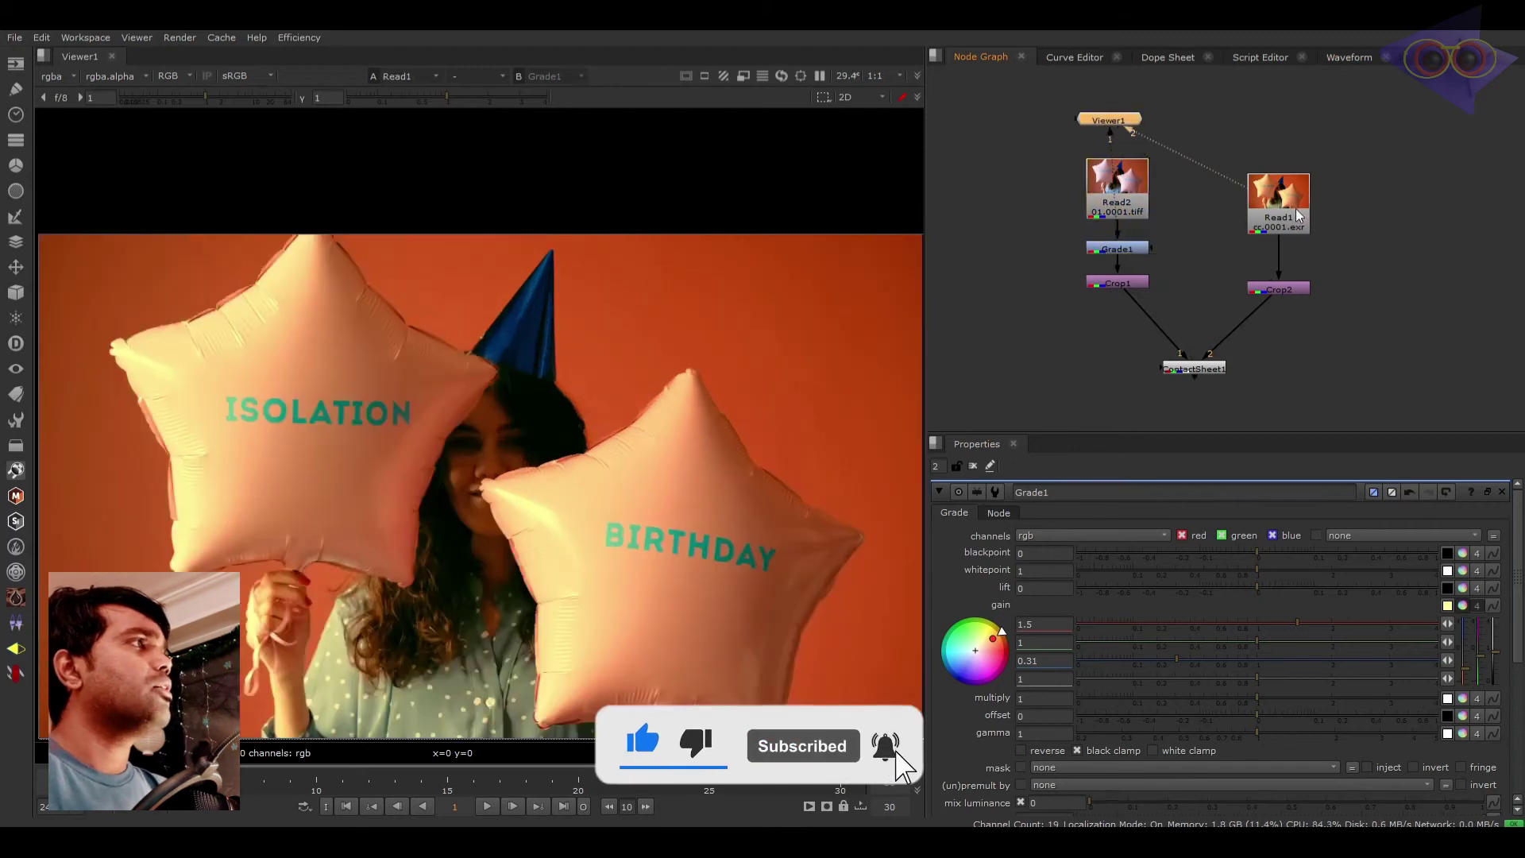
pyautogui.scroll(-2, 565, 386)
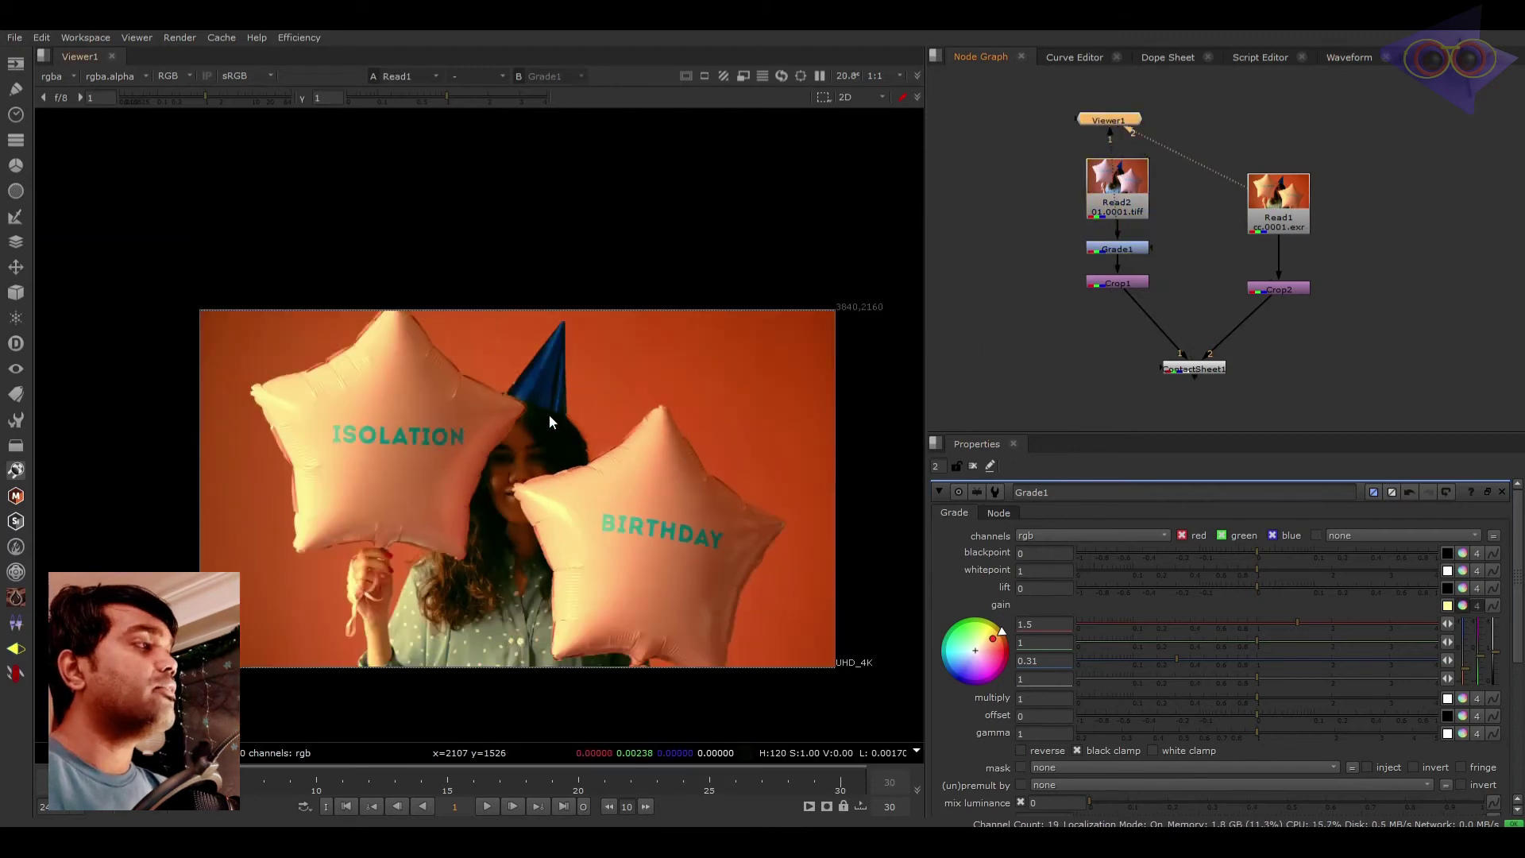
pyautogui.middleClick(625, 504)
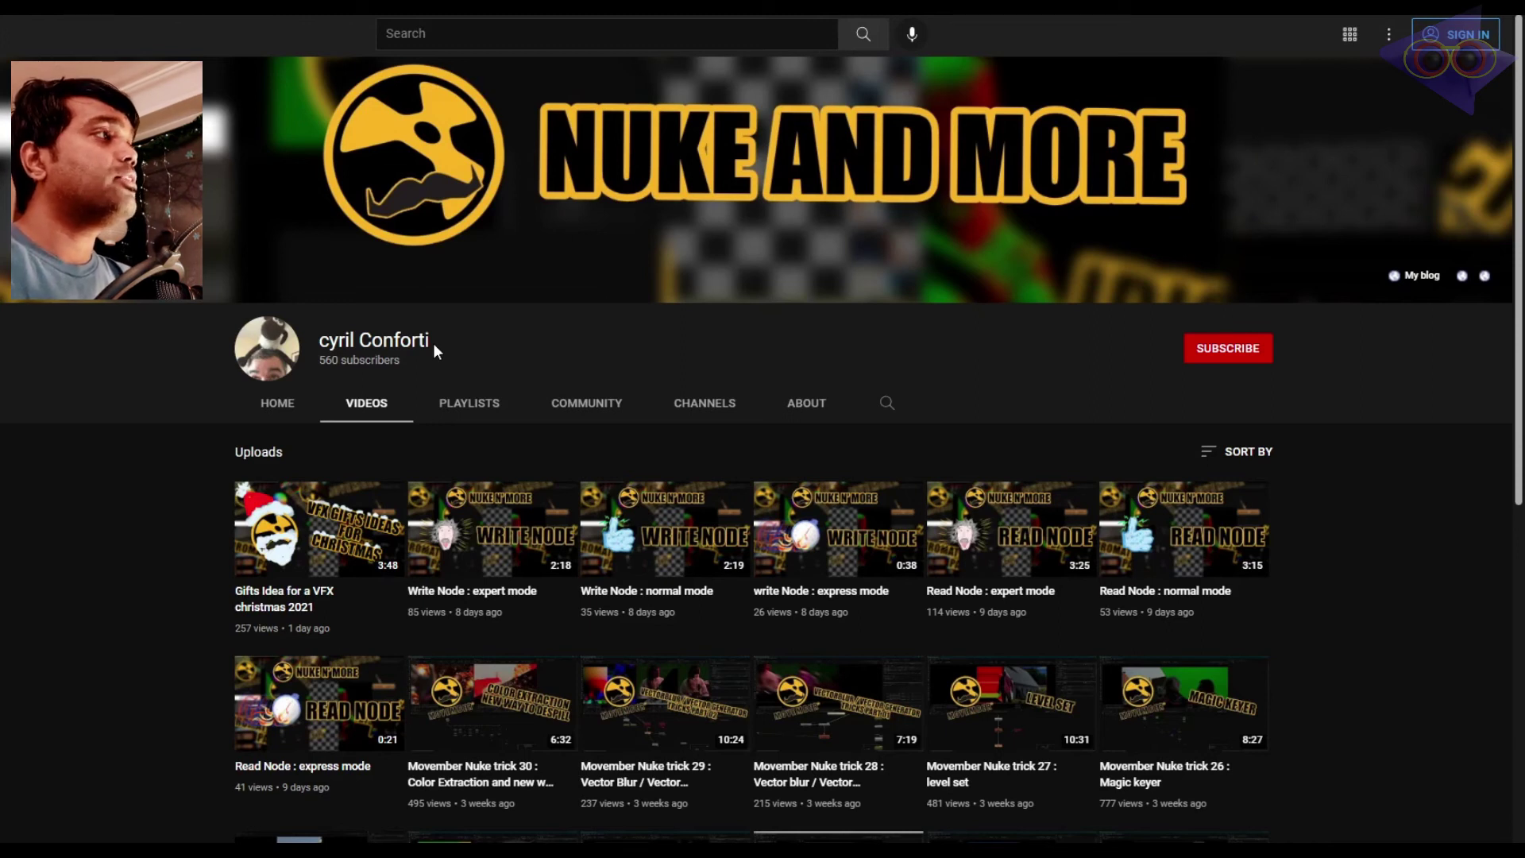
pyautogui.scroll(-5, 433, 343)
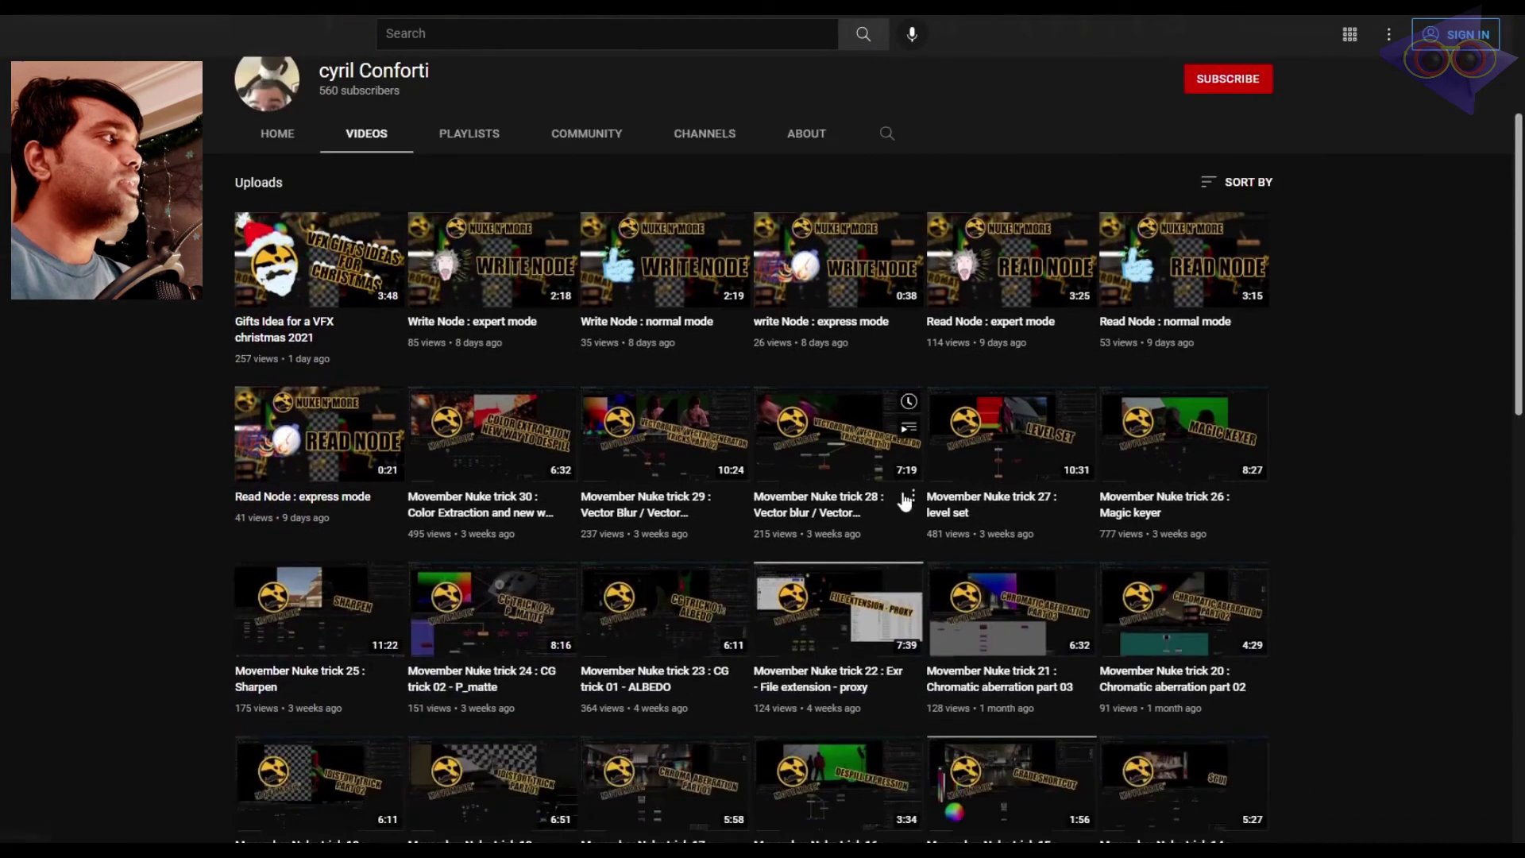
pyautogui.scroll(-5, 894, 504)
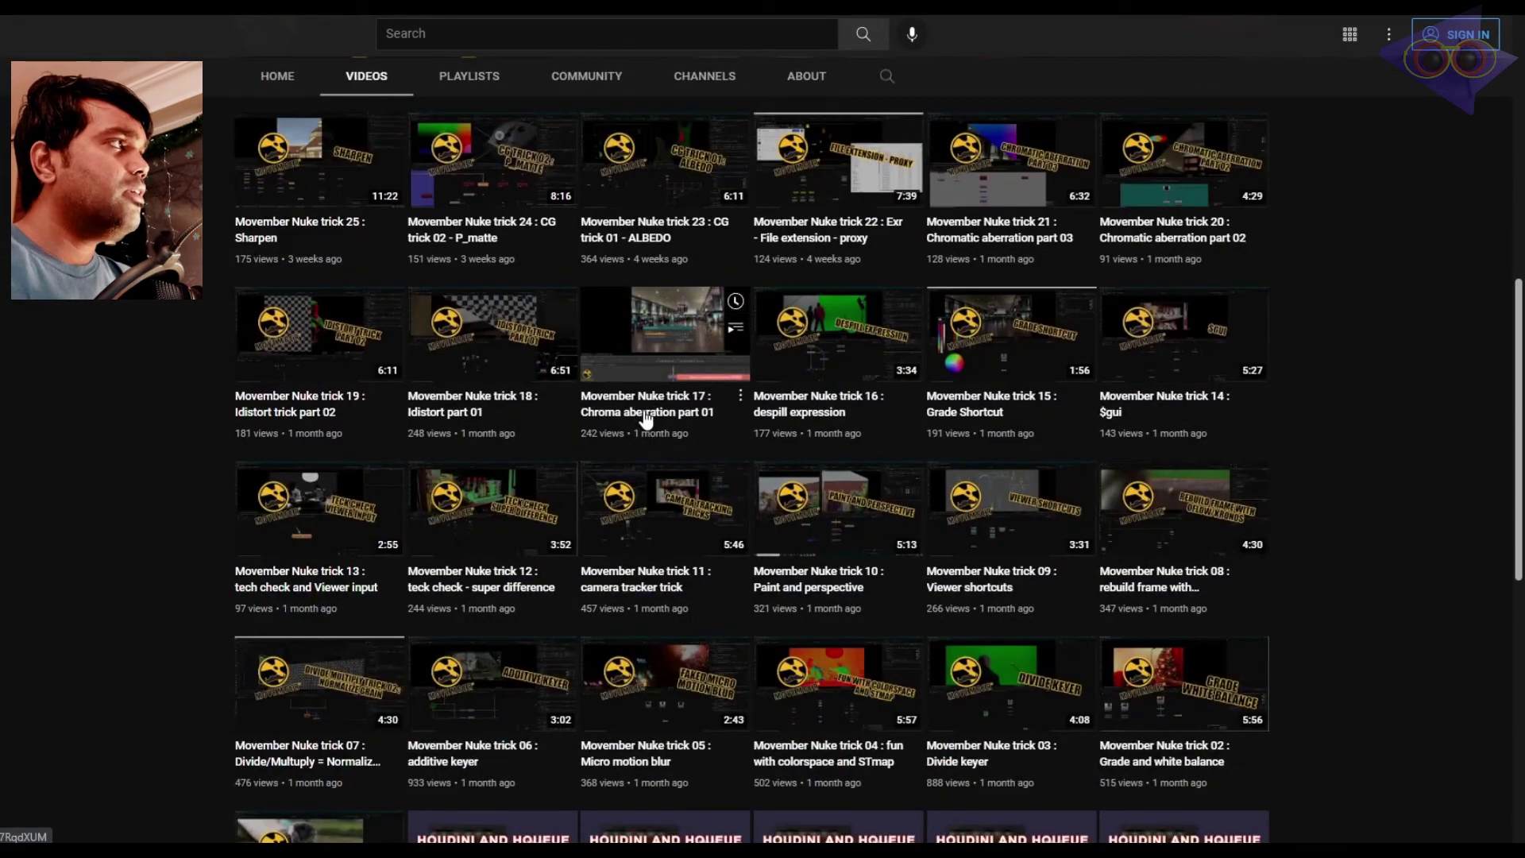
pyautogui.scroll(1, 646, 421)
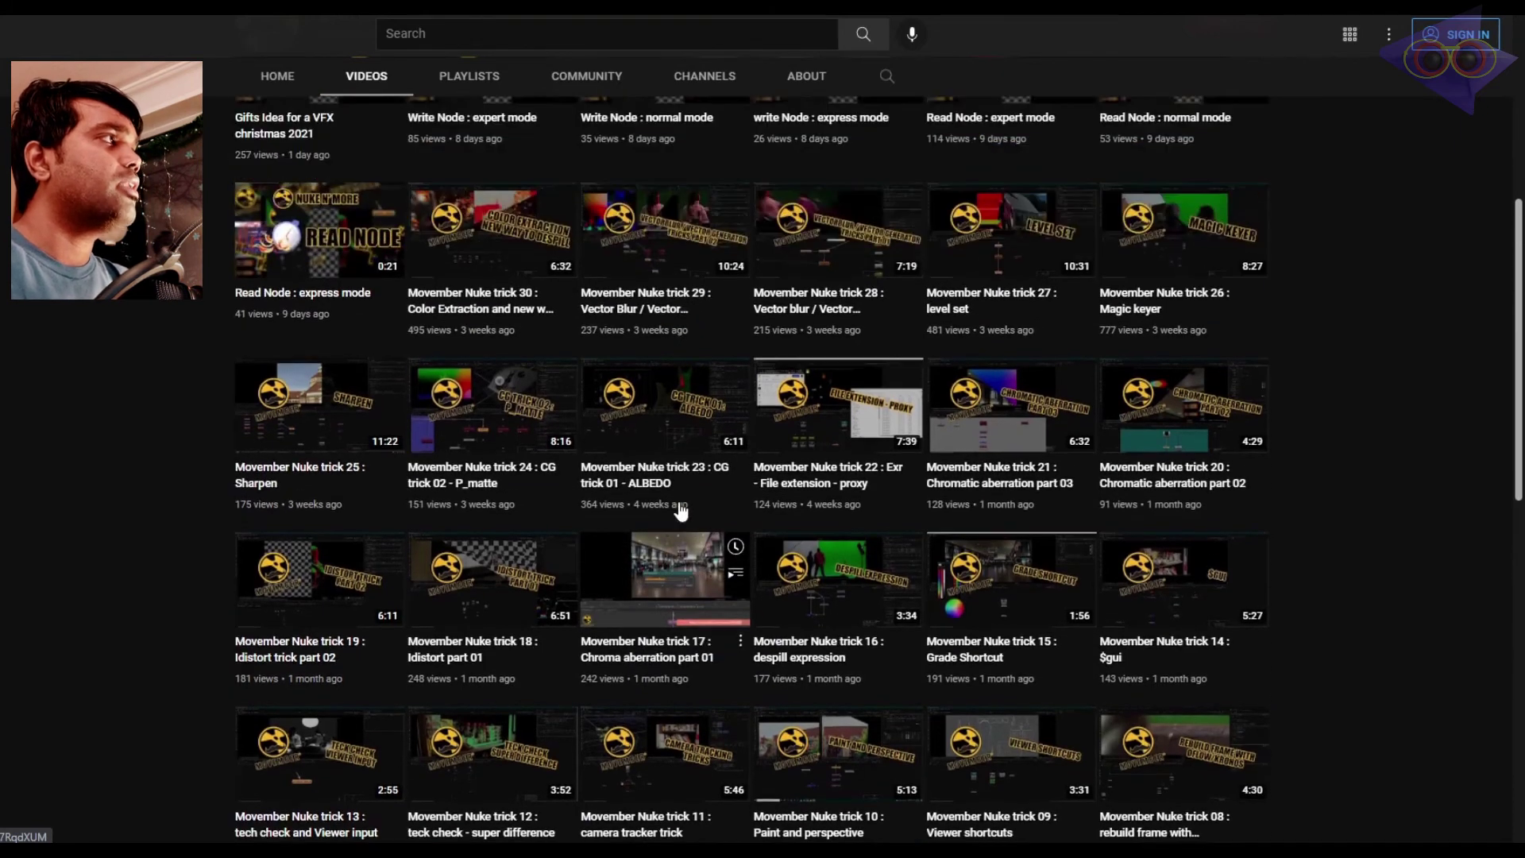
pyautogui.scroll(4, 680, 515)
pyautogui.scroll(2, 679, 515)
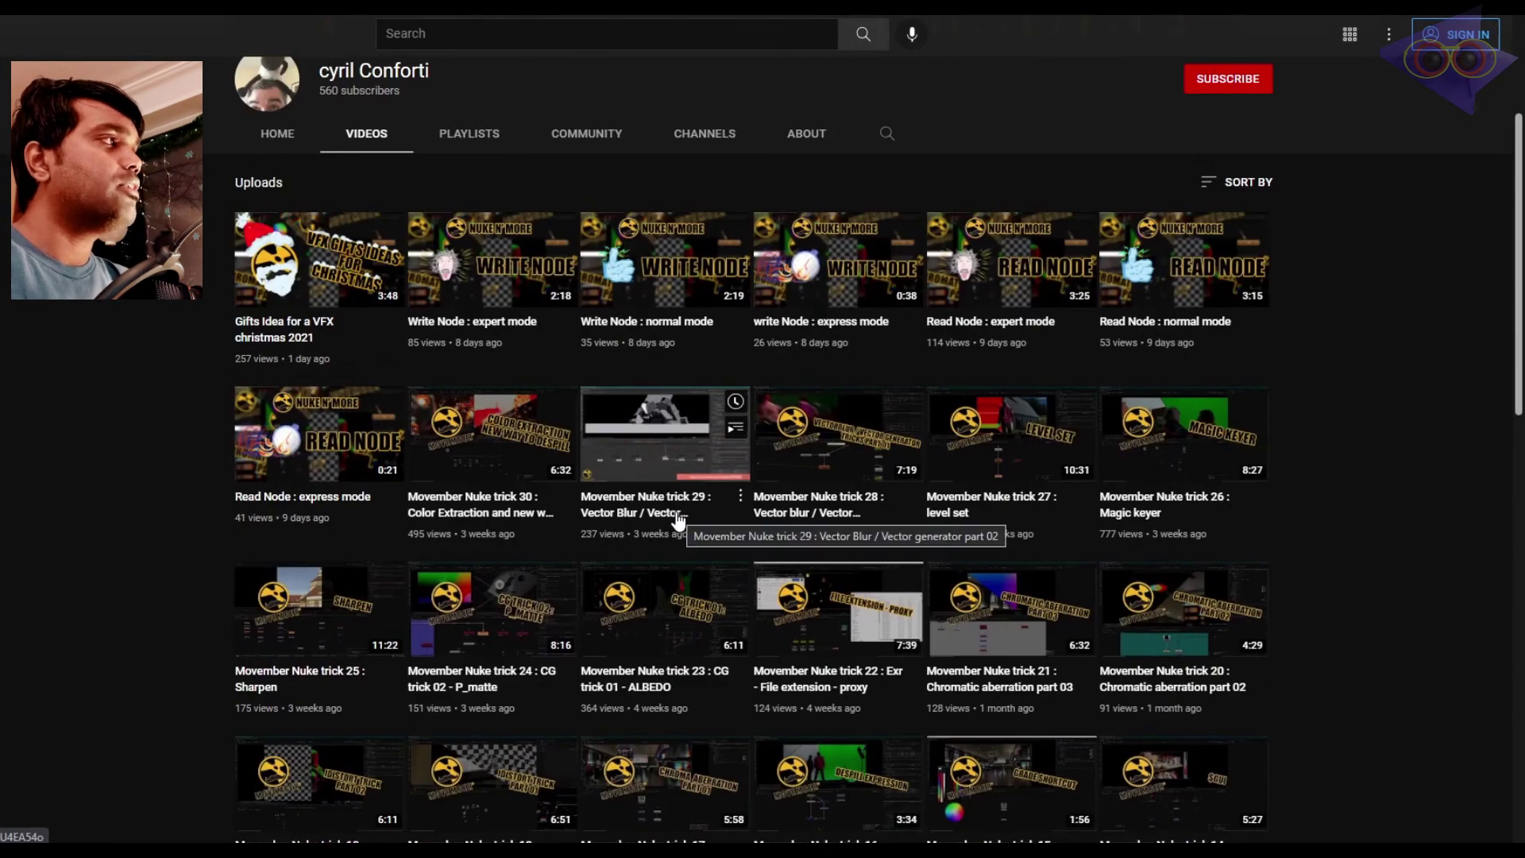
pyautogui.scroll(2, 679, 521)
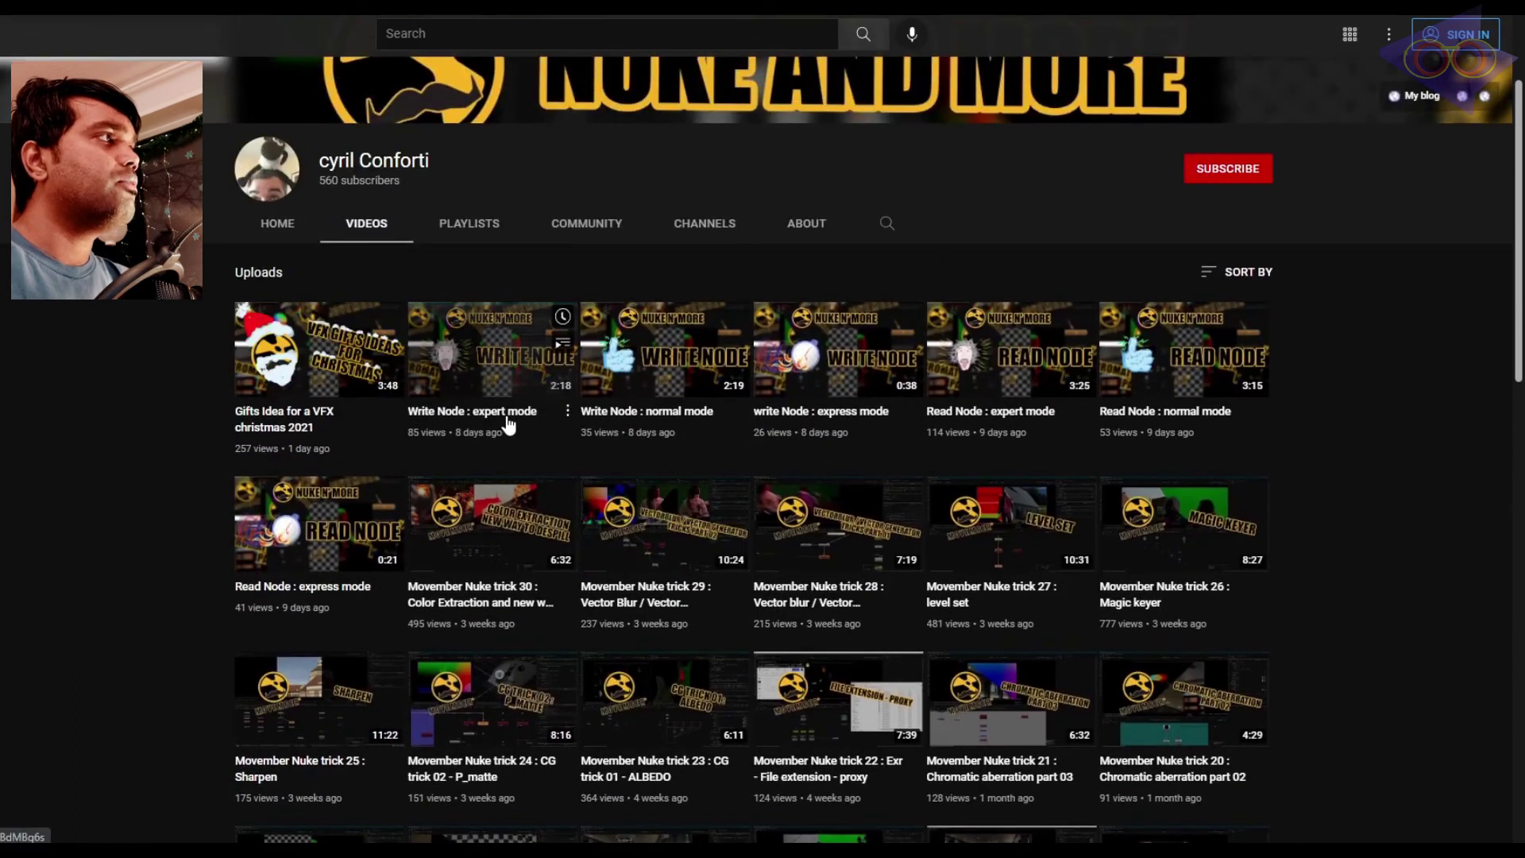
pyautogui.moveTo(663, 350)
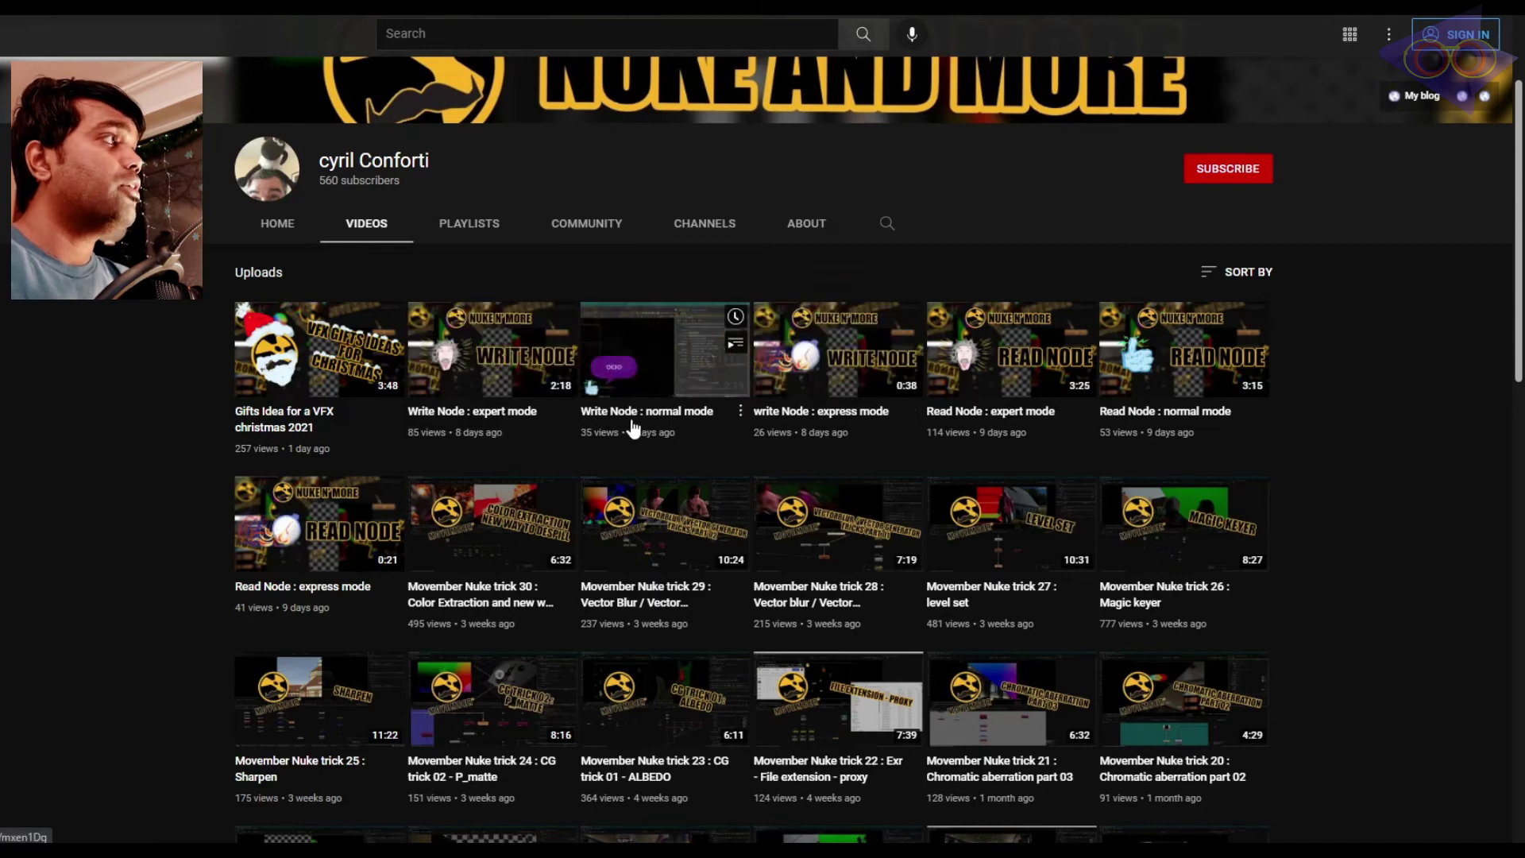
pyautogui.scroll(-5, 673, 448)
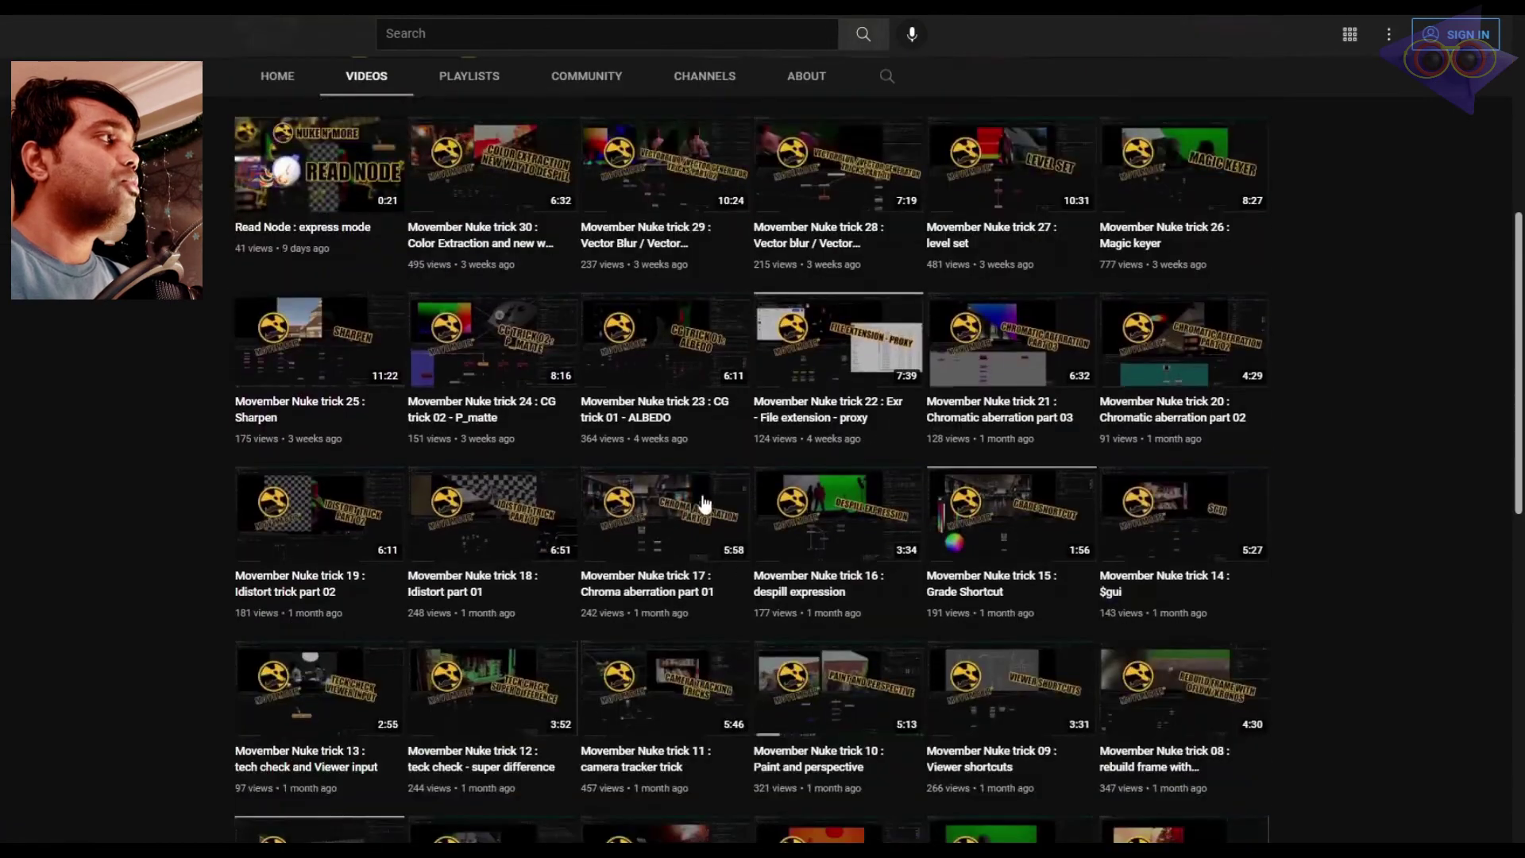
pyautogui.scroll(-3, 673, 448)
pyautogui.scroll(6, 673, 448)
pyautogui.scroll(5, 704, 500)
pyautogui.scroll(-1, 703, 501)
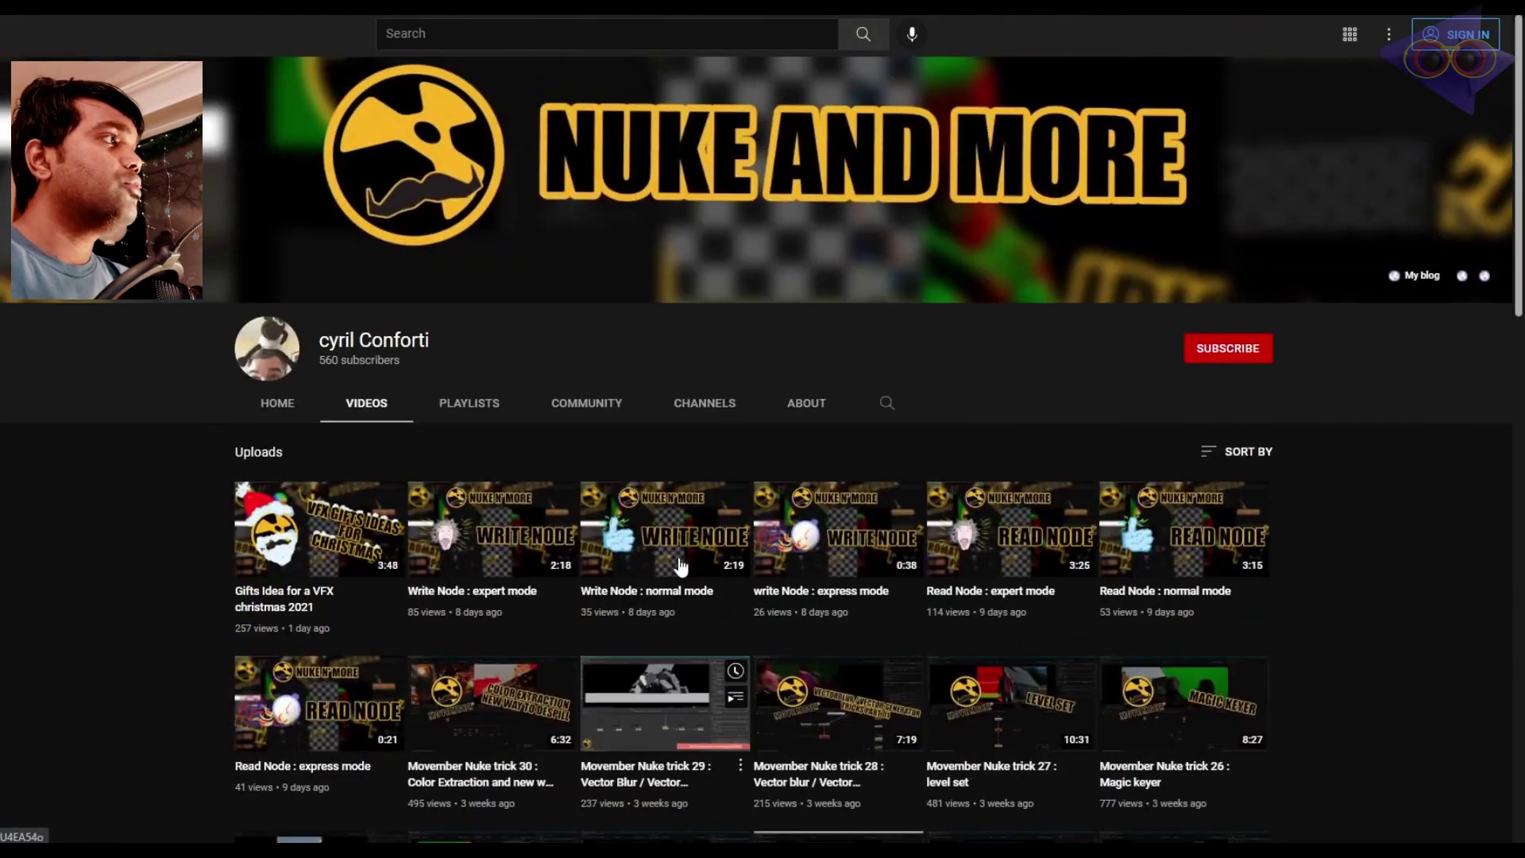